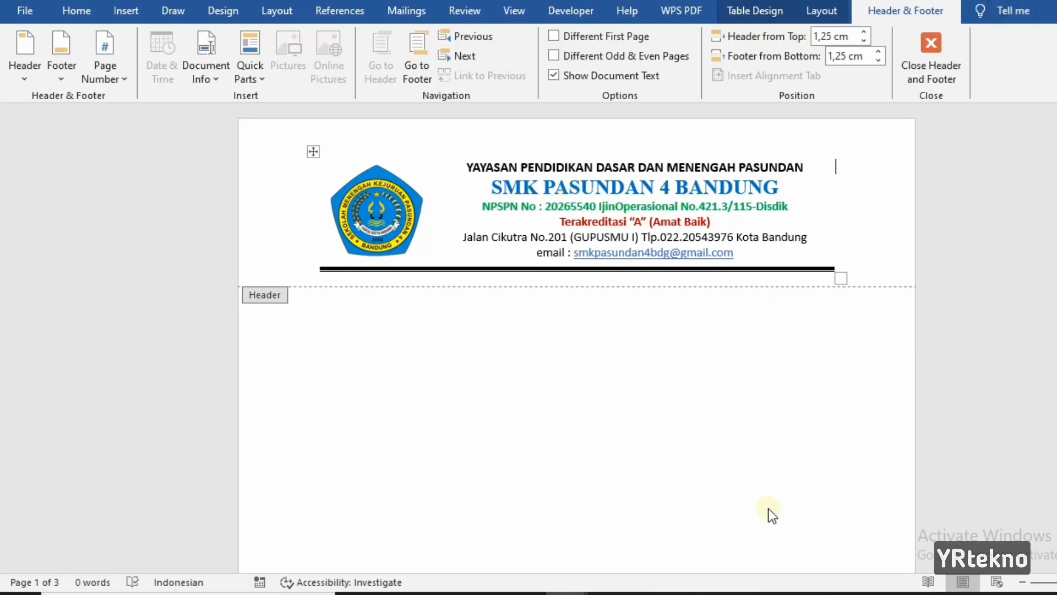
Close the header and insert a page break to add a fourth page carrying the letterhead.
scroll(735, 428, down, 3)
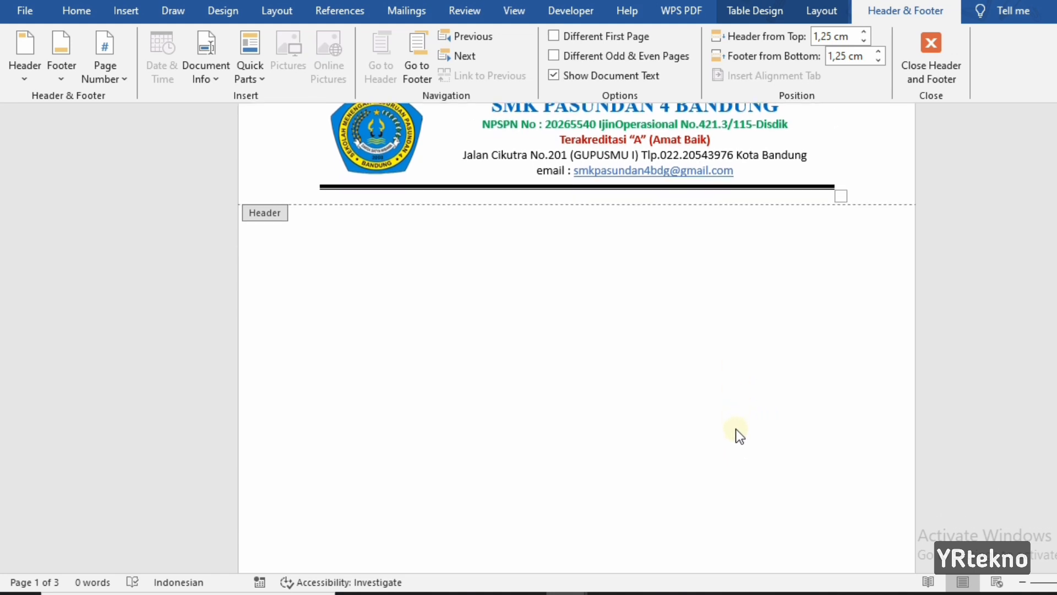
scroll(735, 428, up, 3)
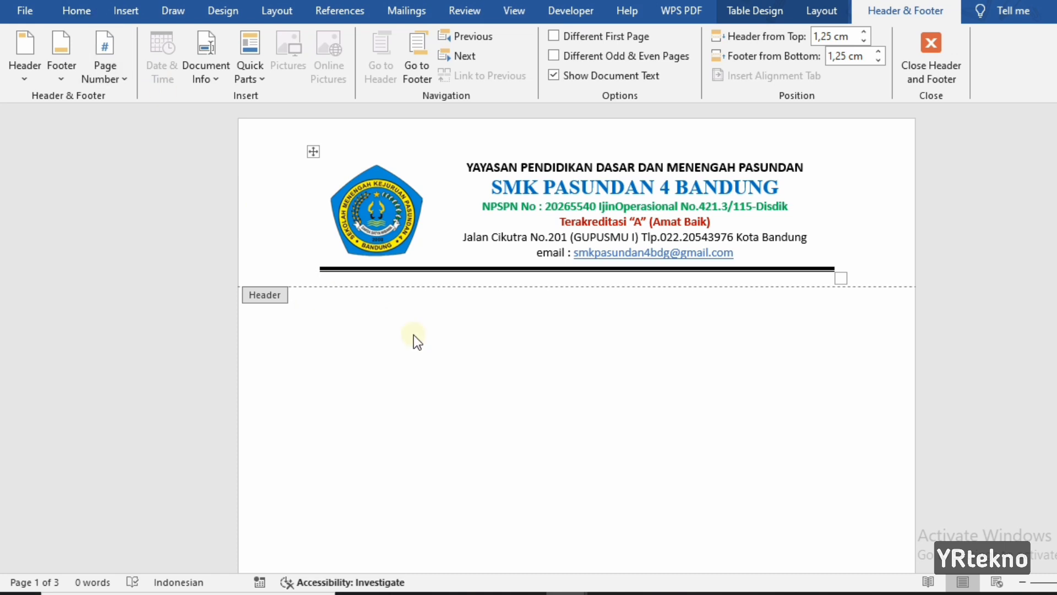
double_click(309, 326)
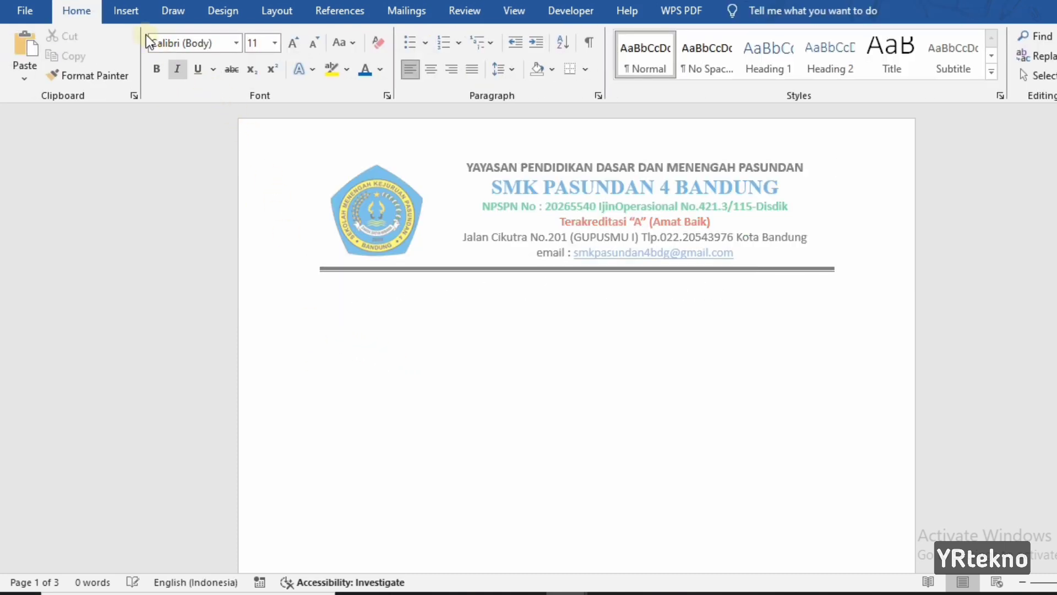
click(123, 11)
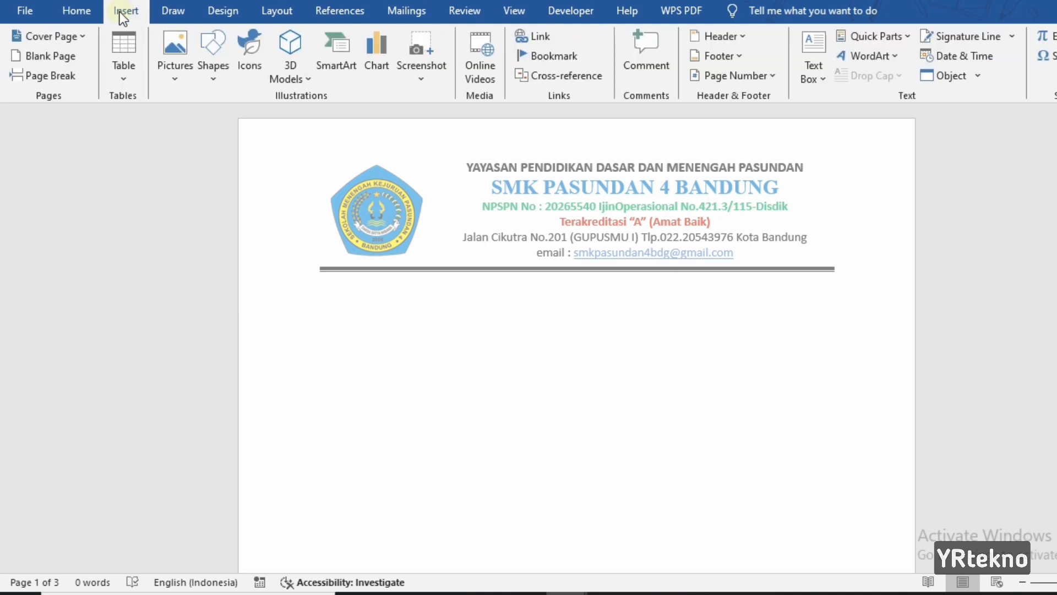
click(67, 78)
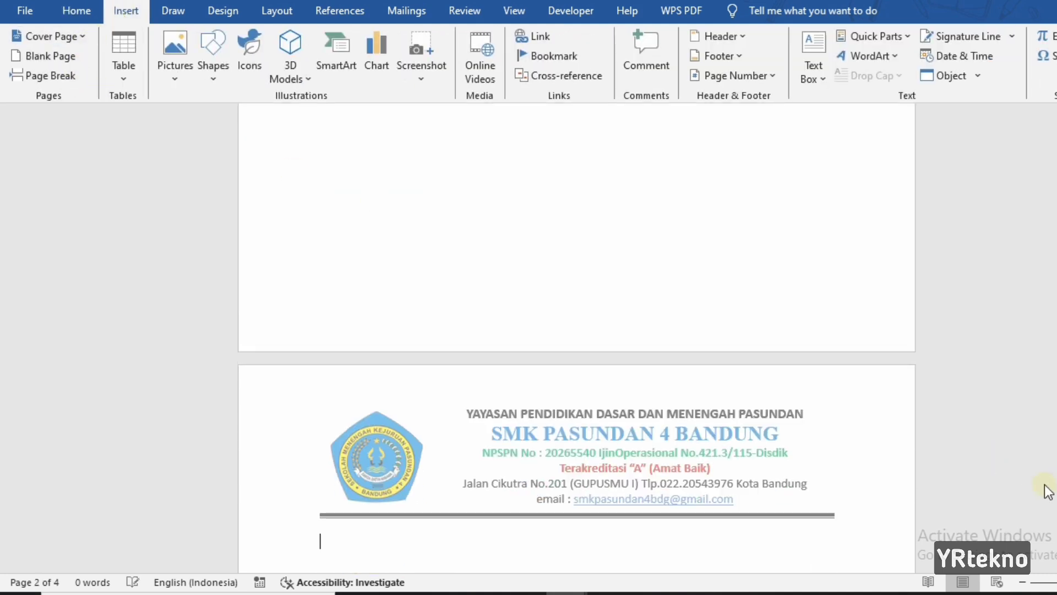
ctrl+scroll(964, 490, down, 2)
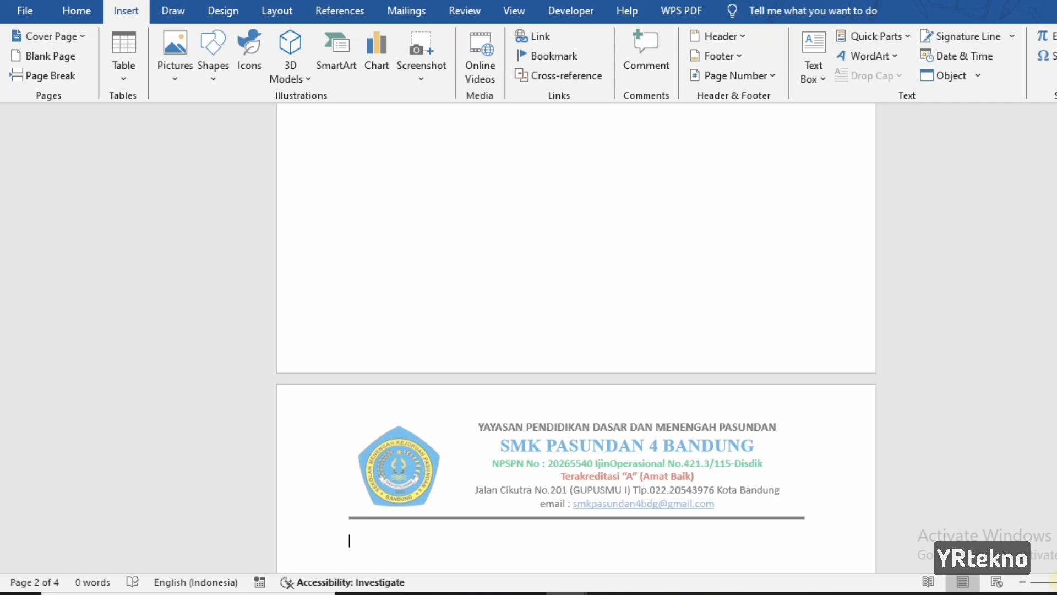
ctrl+scroll(964, 490, down, 2)
ctrl+scroll(941, 420, down, 2)
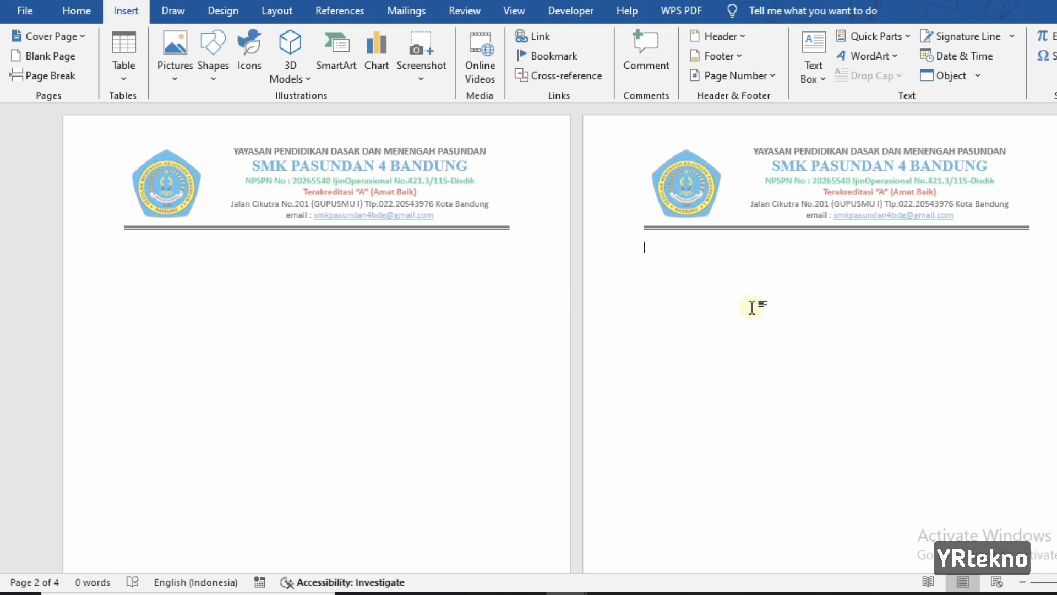
In the new blank document, lower paragraph Spacing After from 8 pt to 0 pt.
double_click(645, 134)
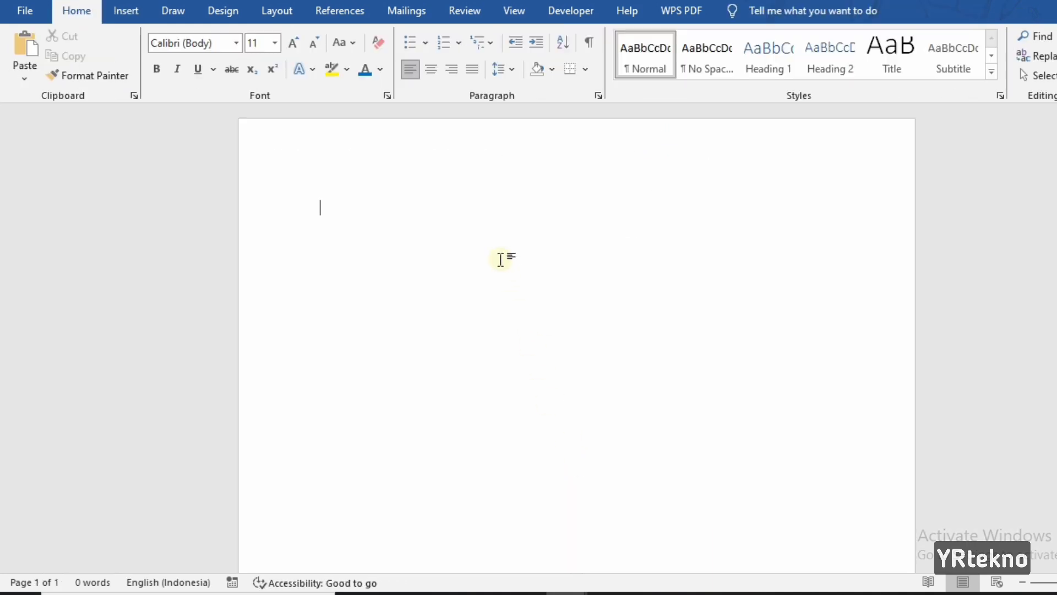
click(277, 11)
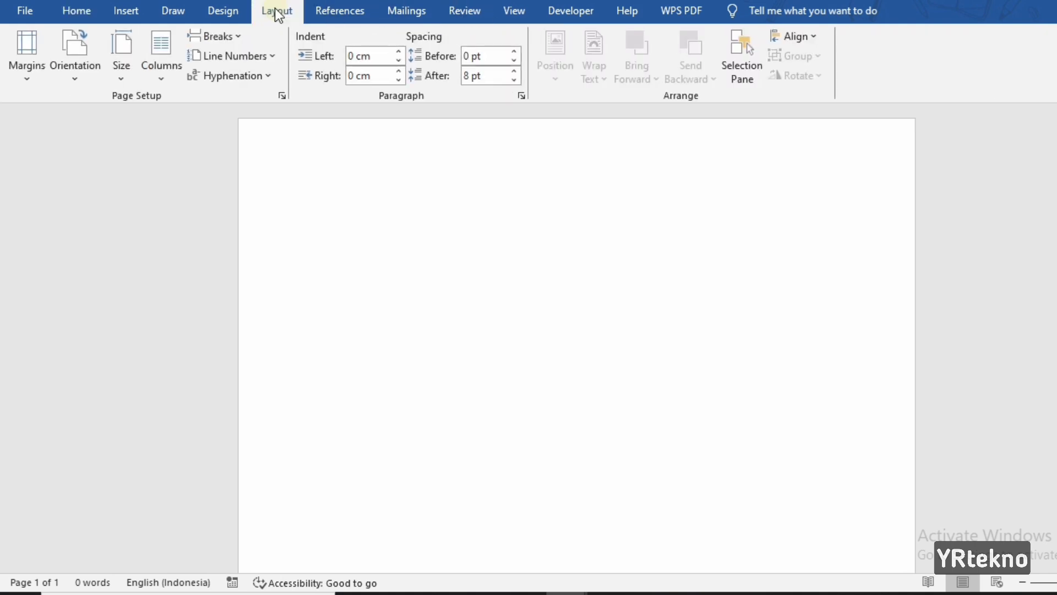
click(513, 81)
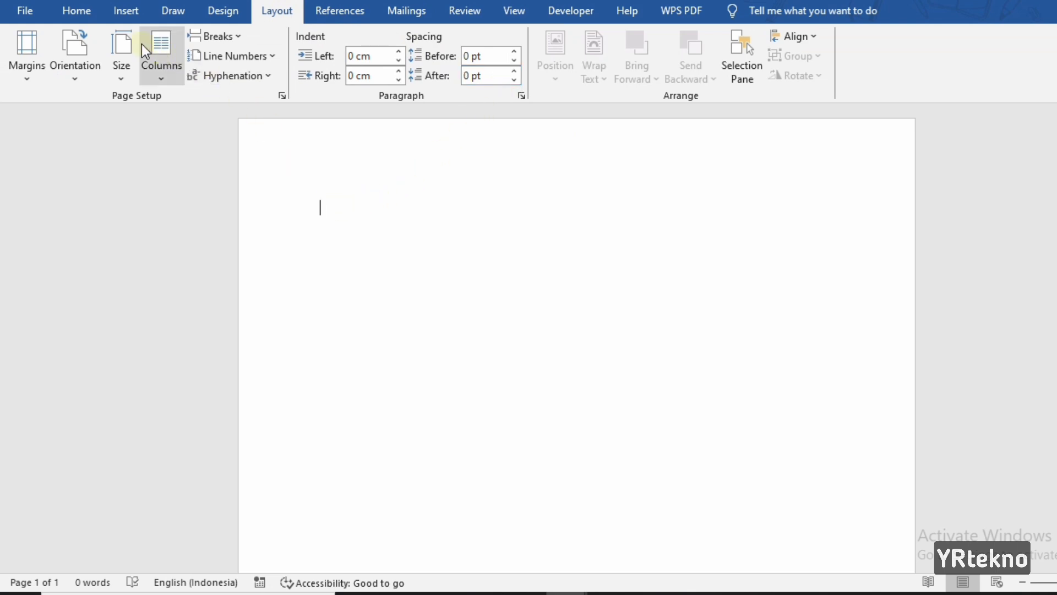
click(117, 13)
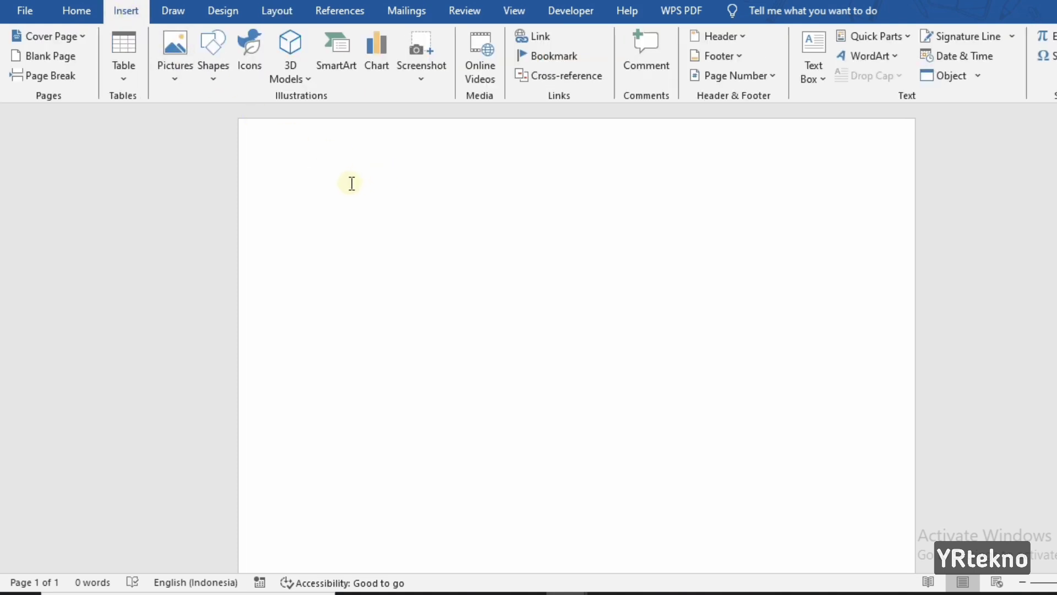
Open the blank document's empty header for editing, with the Insert commands showing.
double_click(371, 157)
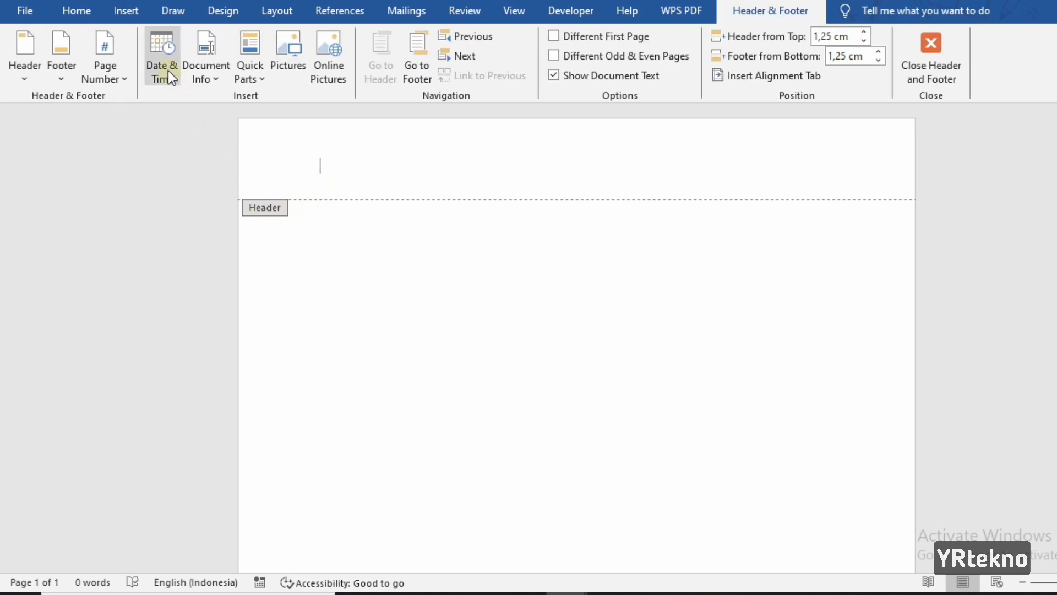
click(143, 19)
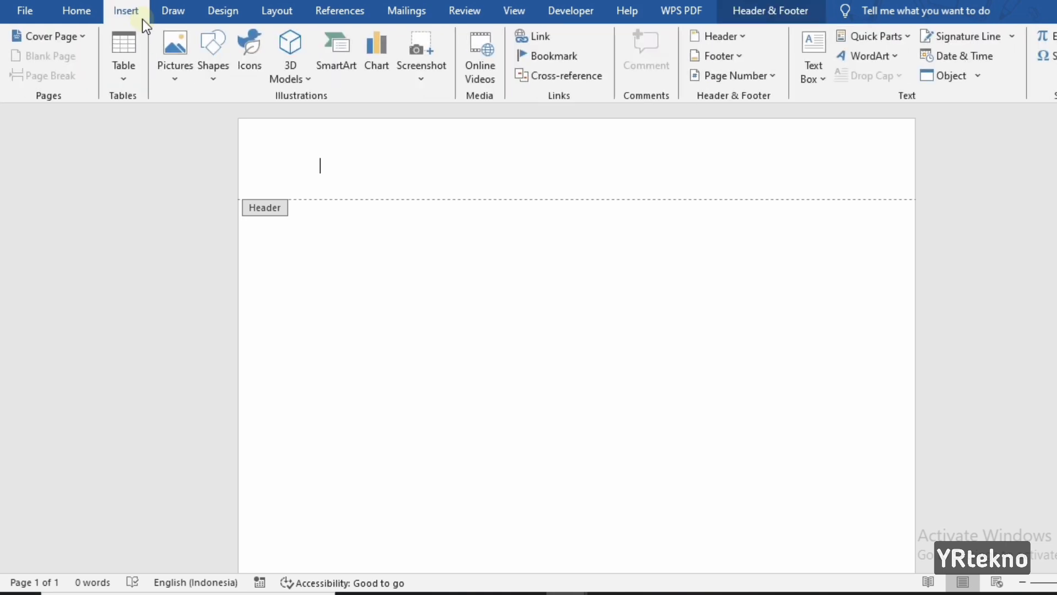
Insert a 2x1 table in the header, make its row taller and narrow the left column.
click(118, 58)
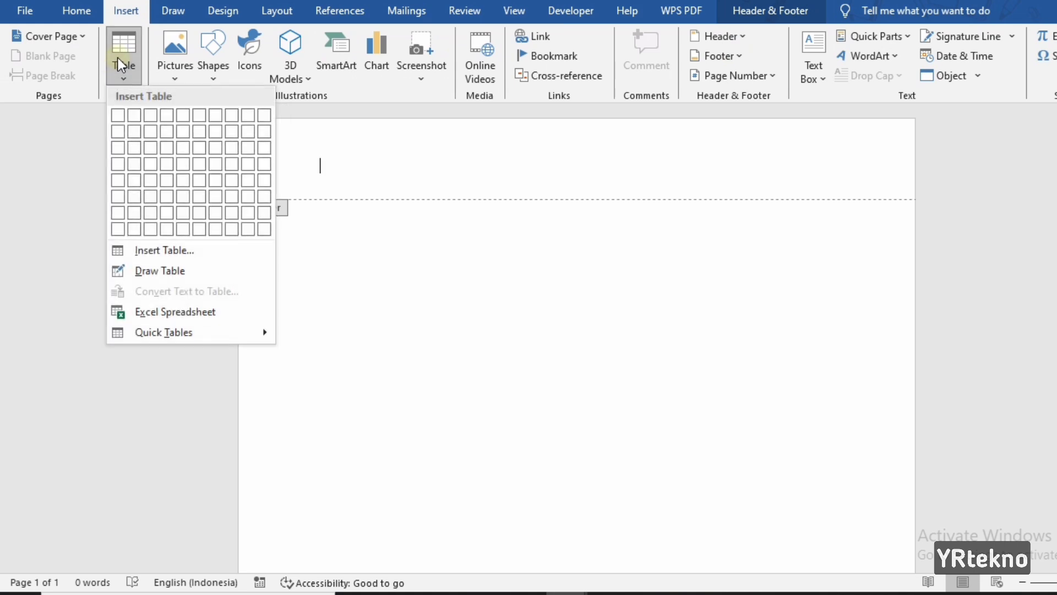
click(135, 117)
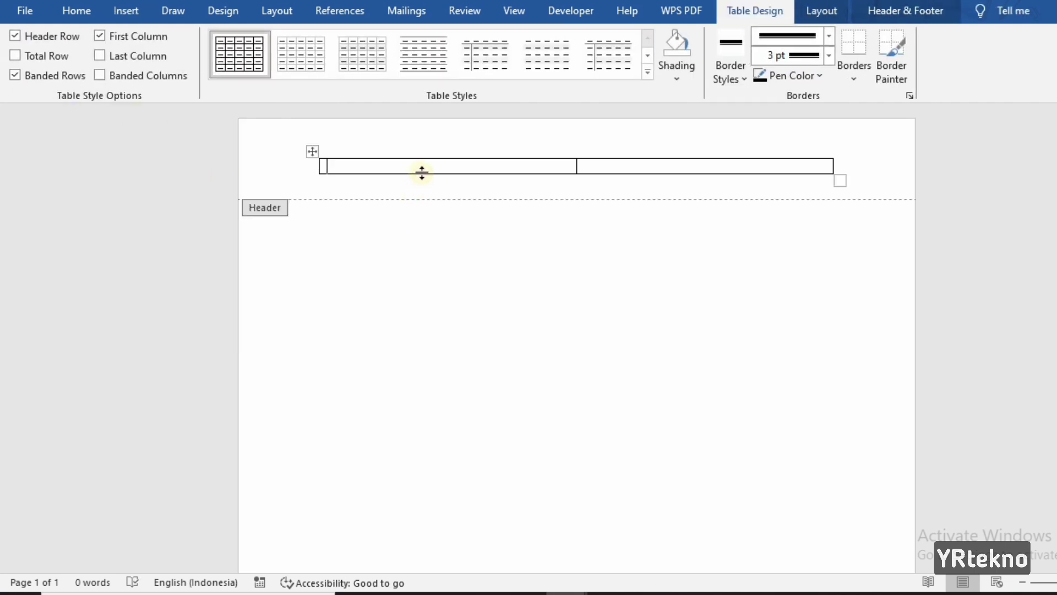
drag(422, 173, 438, 286)
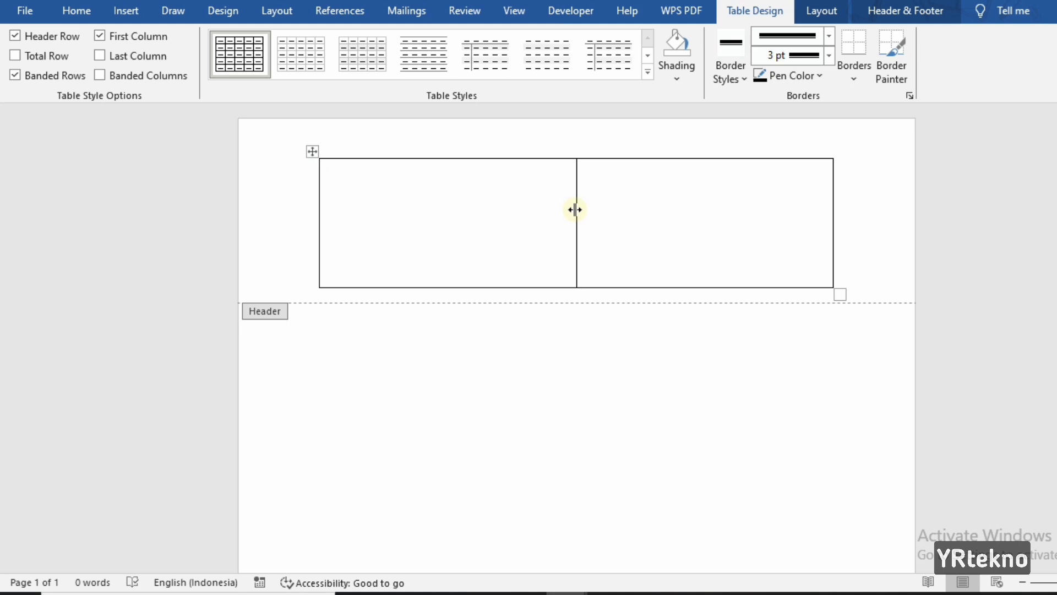
mouse_move(574, 210)
mouse_down()
mouse_move(441, 213)
mouse_move(450, 215)
mouse_up()
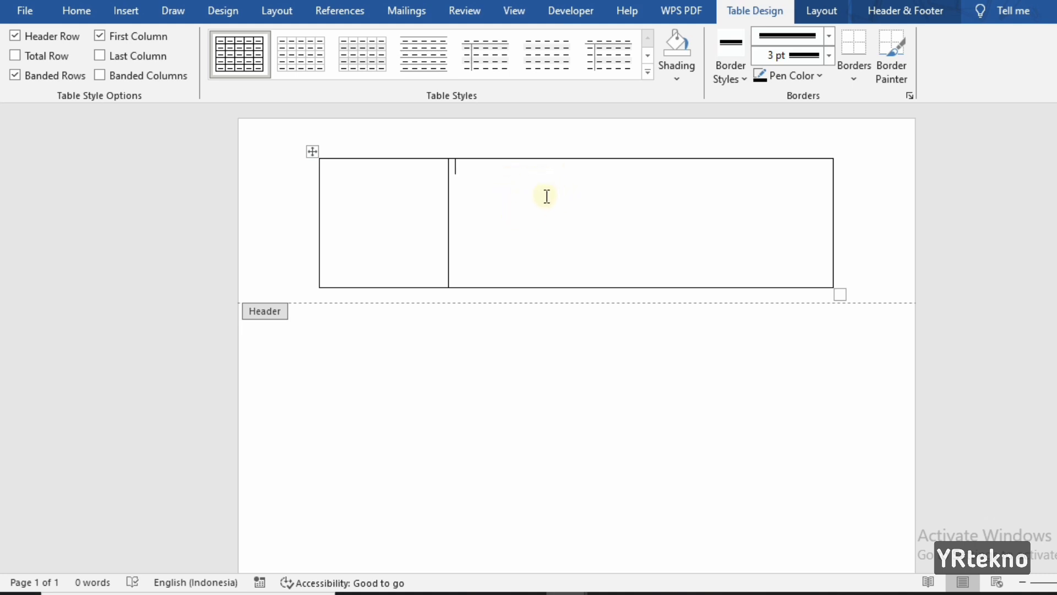
Copy the institution text block from the SMK Pasundan letterhead document's header.
click(88, 11)
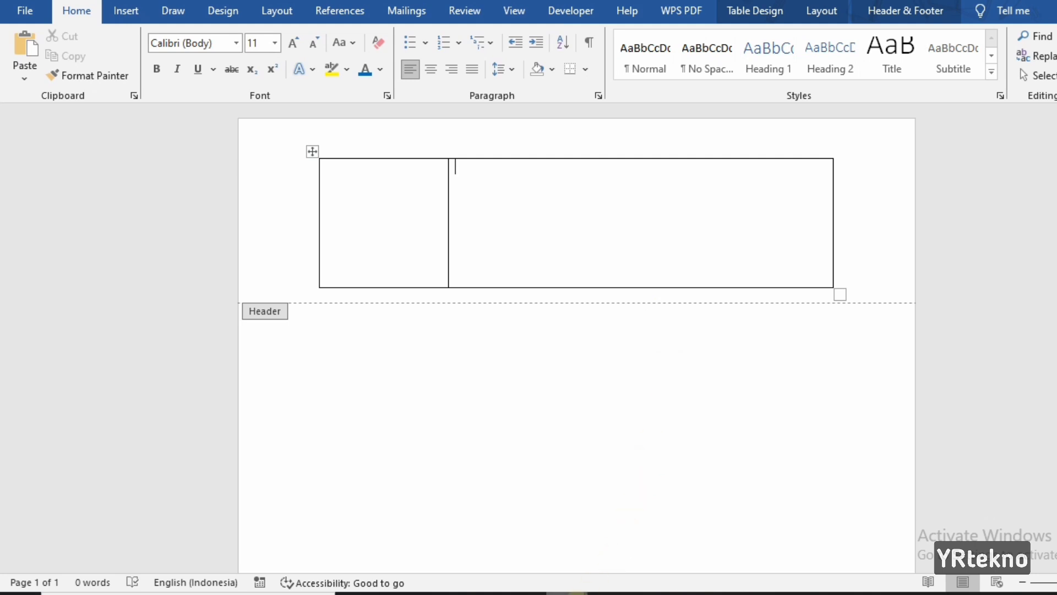
click(516, 545)
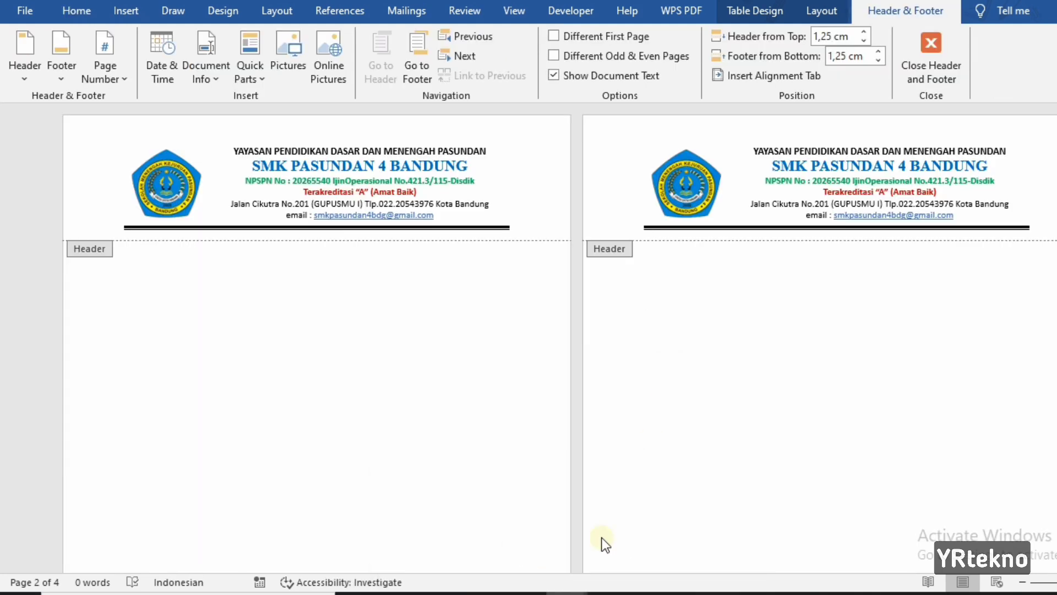
scroll(528, 259, up, 2)
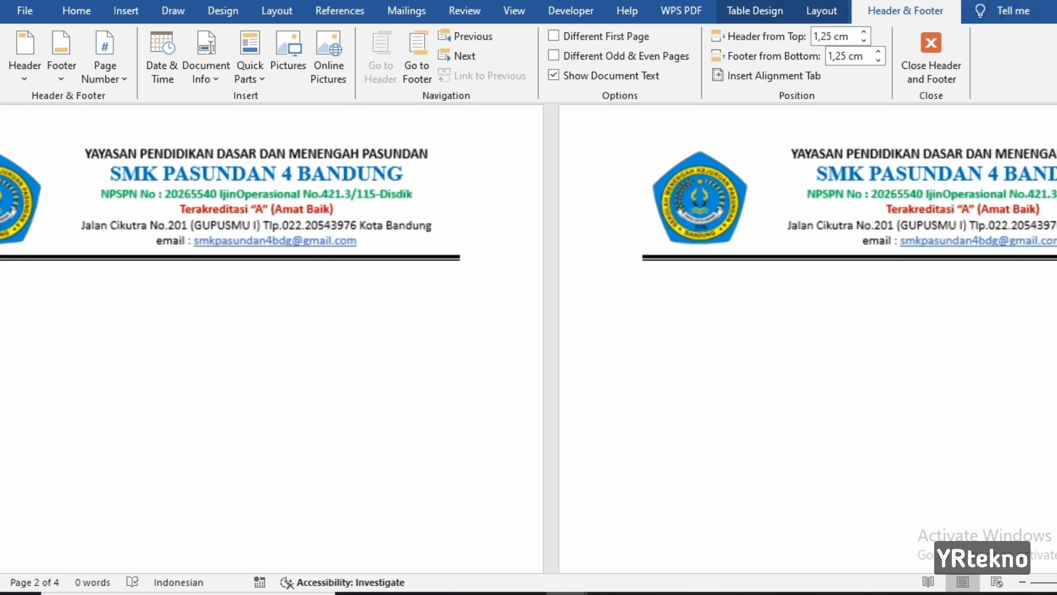
scroll(528, 258, up, 2)
drag(453, 152, 757, 246)
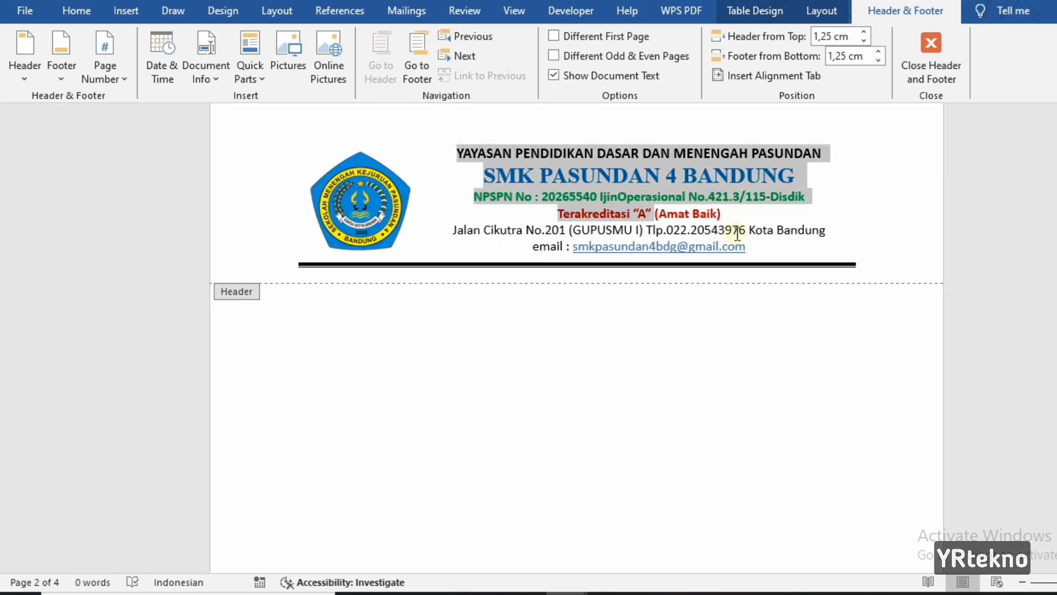
right_click(643, 177)
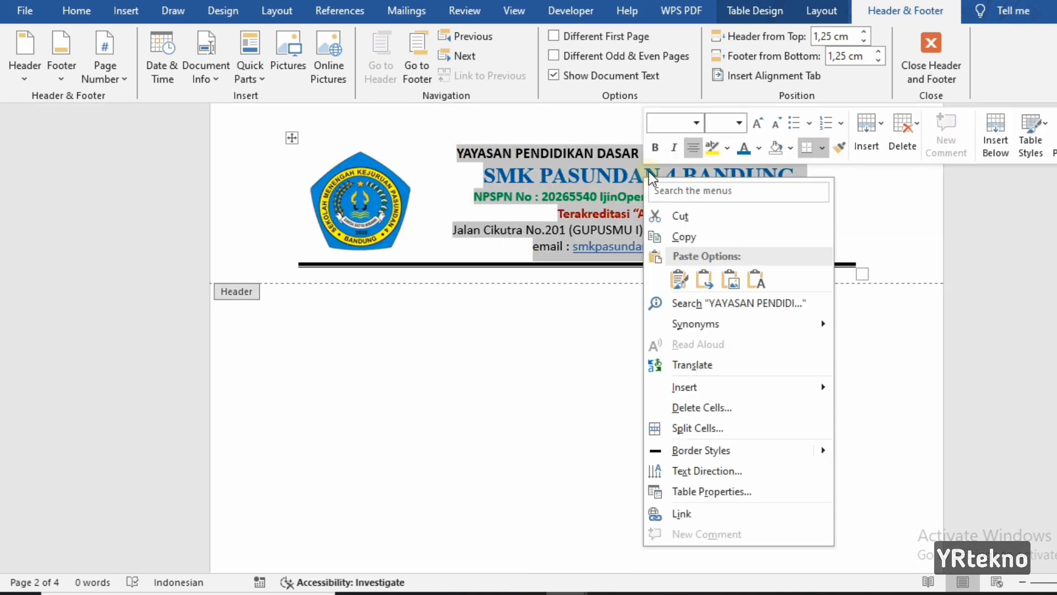
click(692, 239)
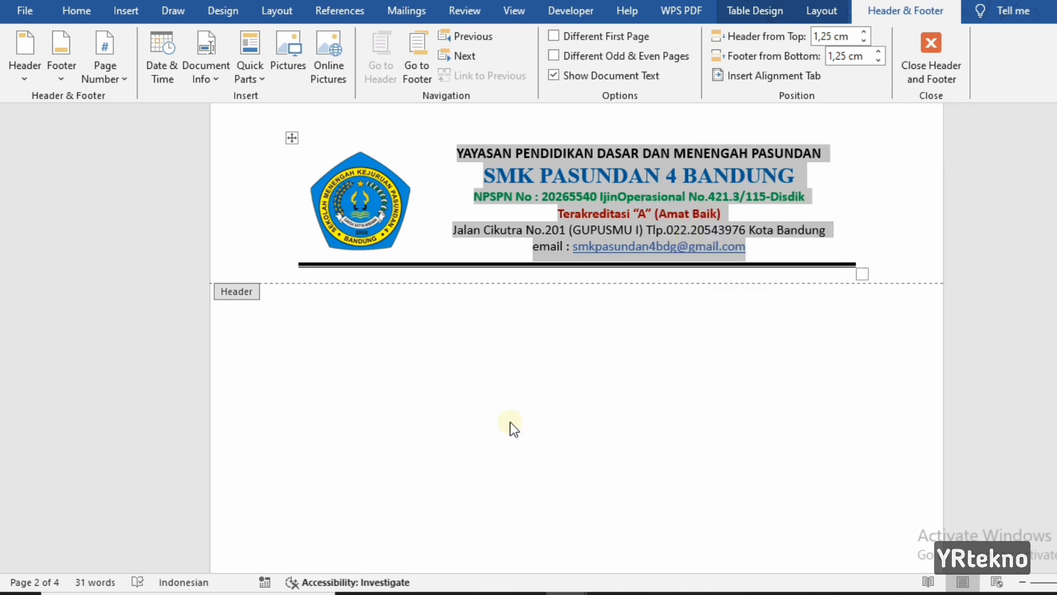
Paste the SMK Pasundan text as plain text into the right table cell and centre it.
mouse_move(567, 588)
click(588, 567)
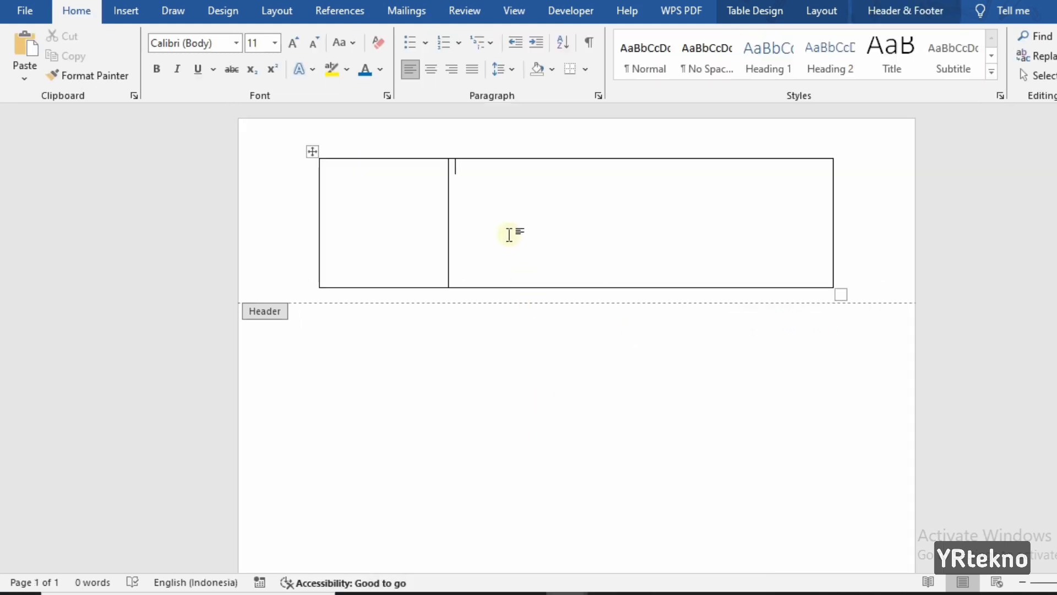
right_click(471, 174)
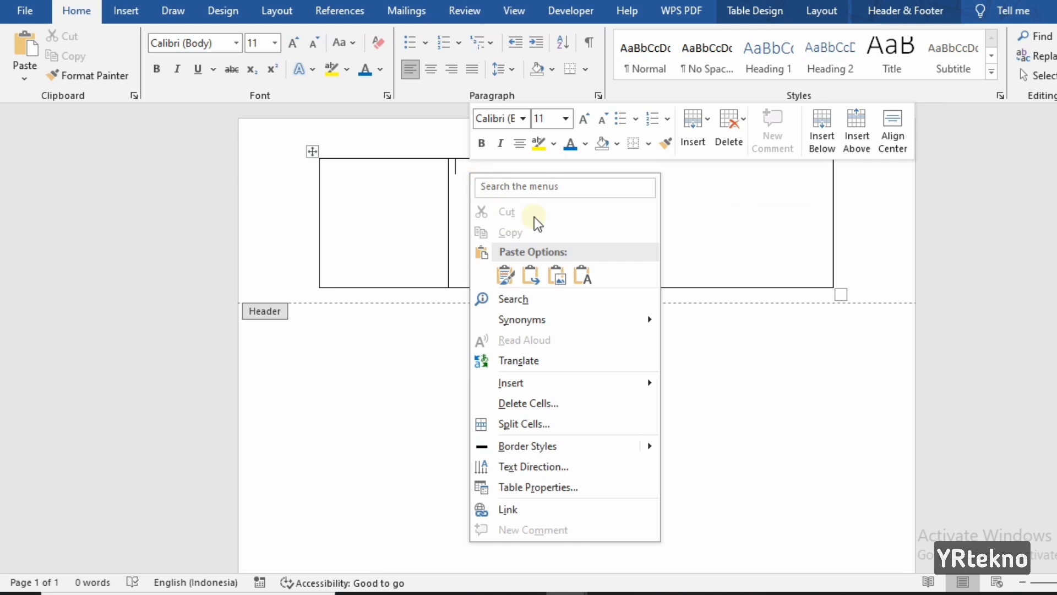
click(579, 273)
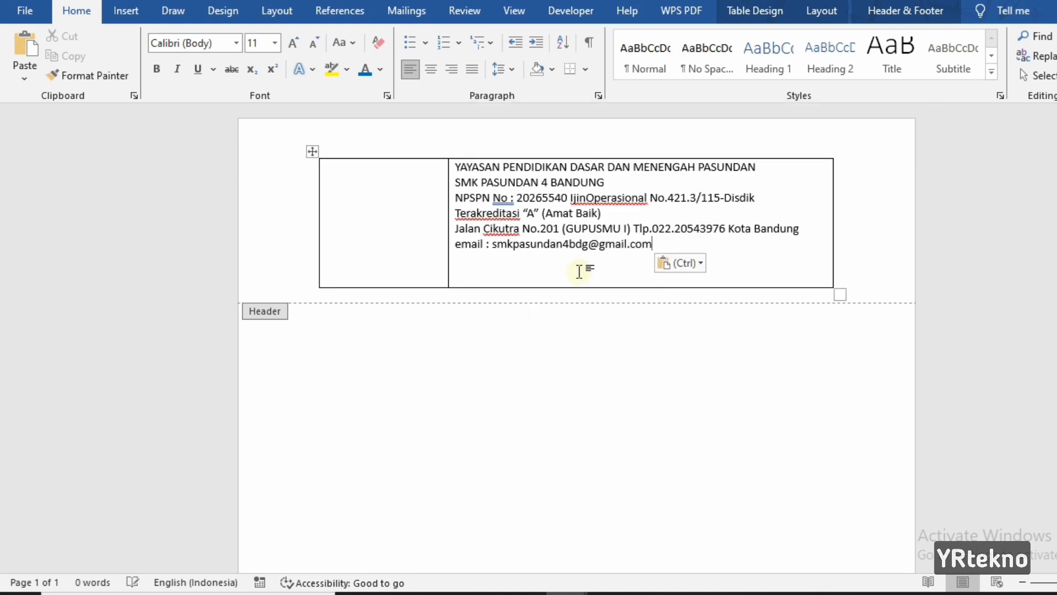
mouse_move(654, 244)
mouse_down()
mouse_move(475, 177)
mouse_move(517, 245)
mouse_up()
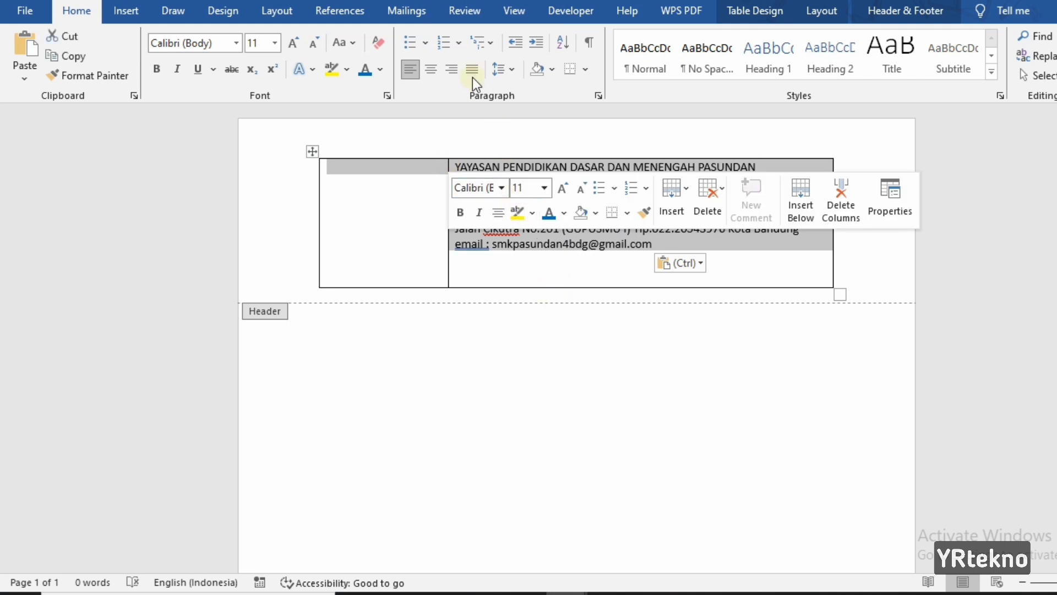
click(429, 68)
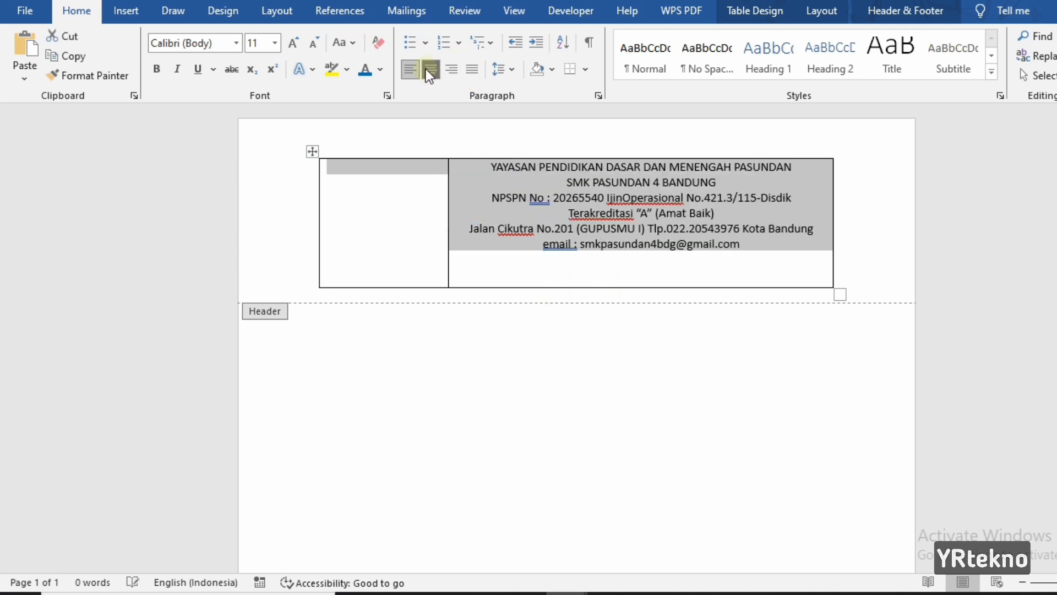
click(751, 267)
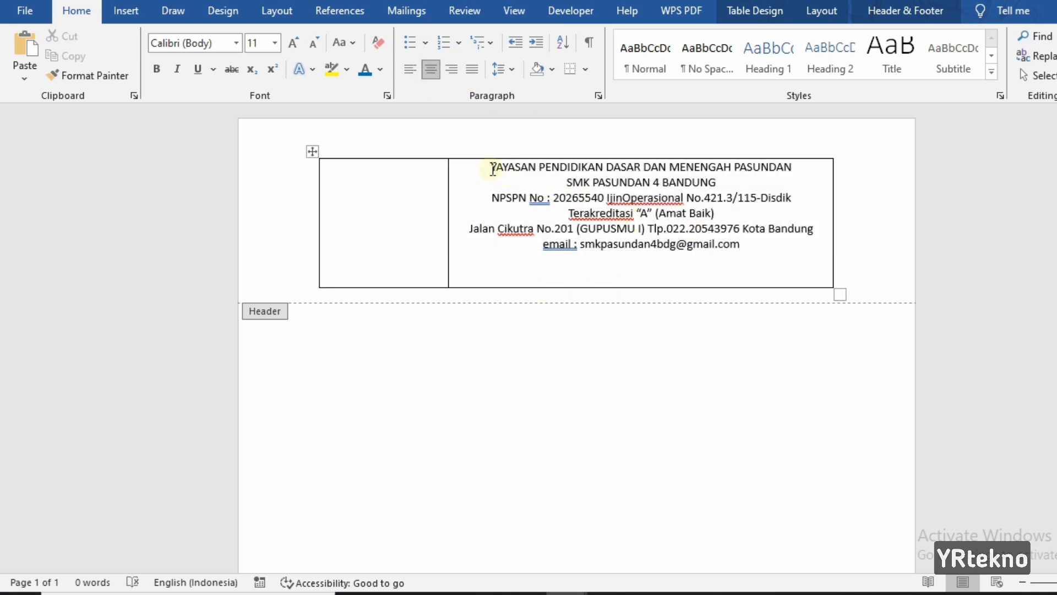
Bold the first four lines, set the YAYASAN line to 12 pt and SMK PASUNDAN 4 BANDUNG to 18 pt.
drag(489, 166, 727, 214)
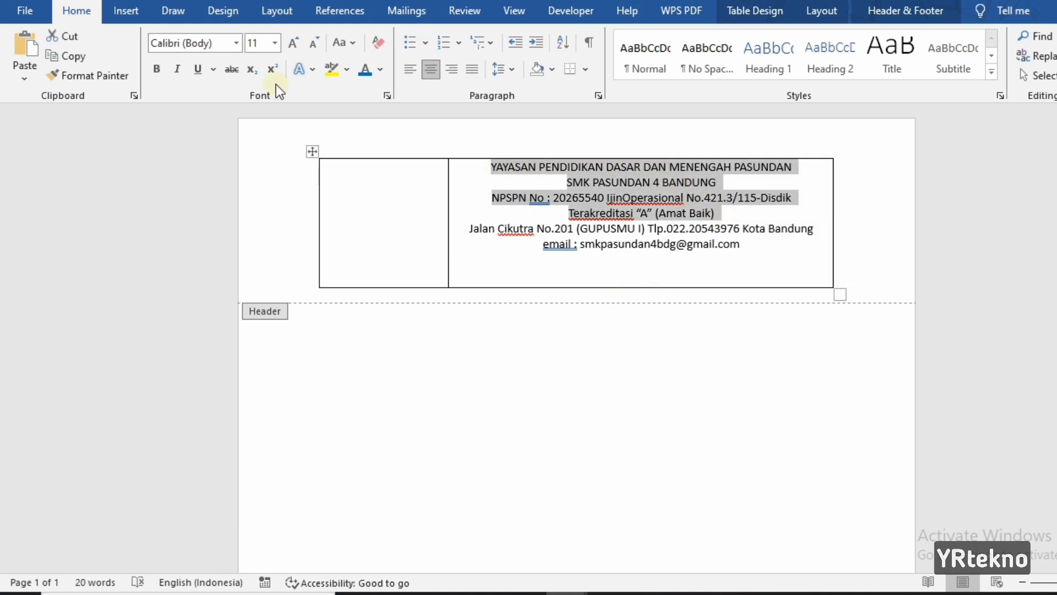
click(157, 67)
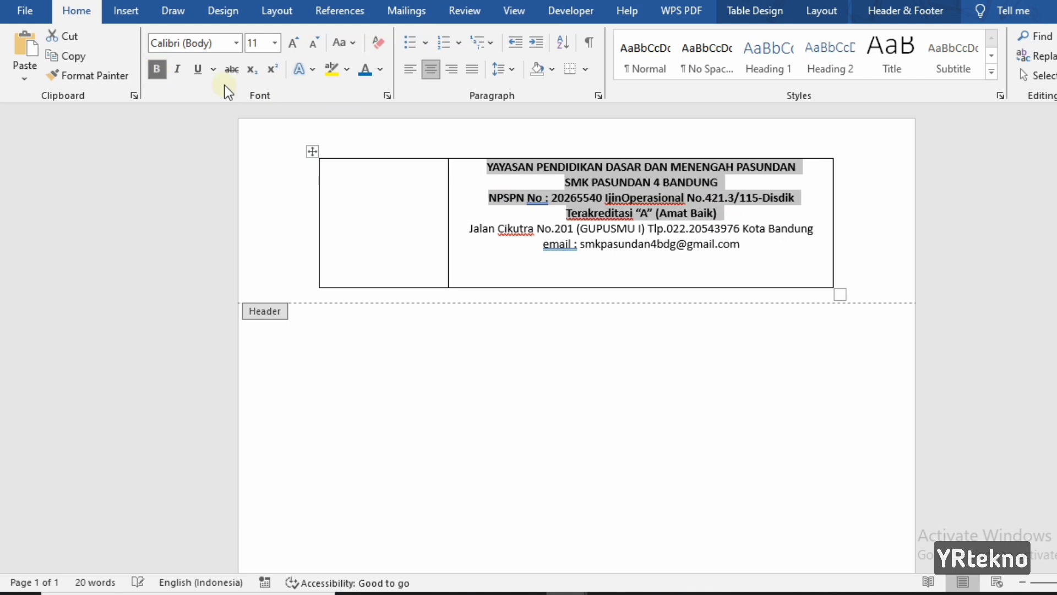
drag(486, 167, 784, 168)
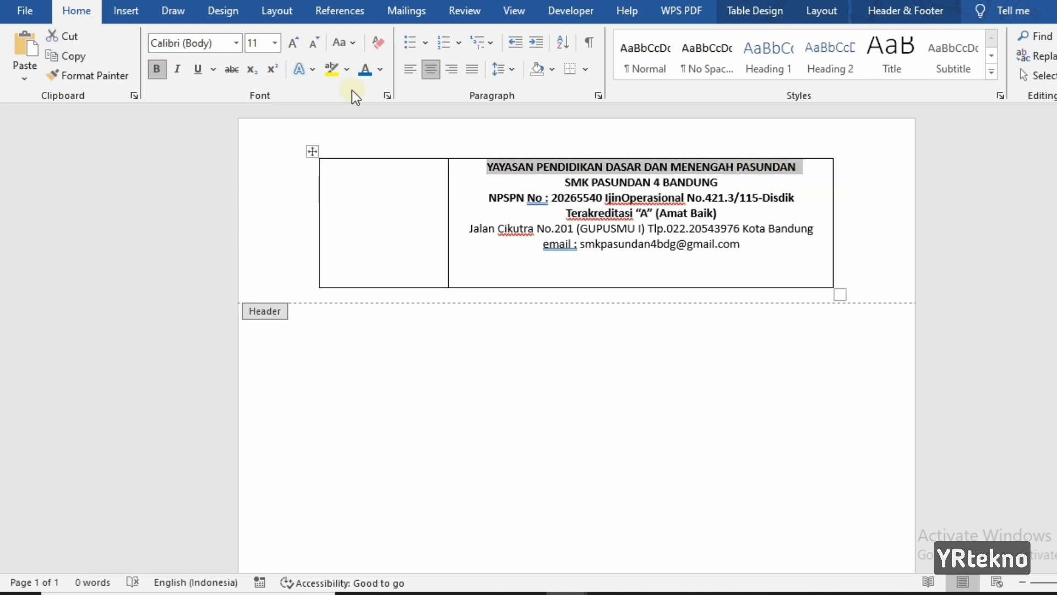
click(275, 43)
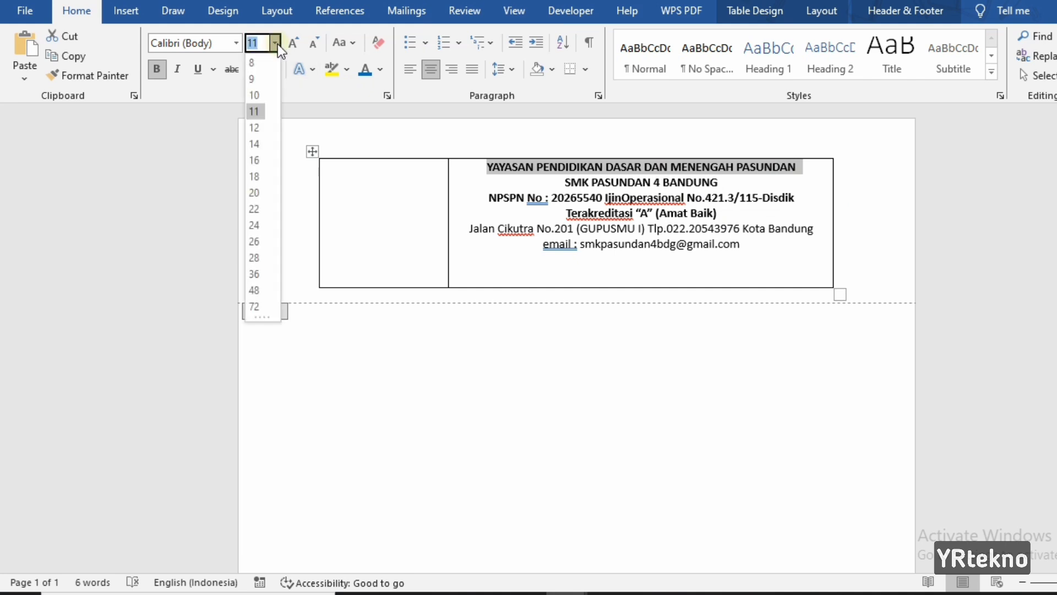
click(261, 127)
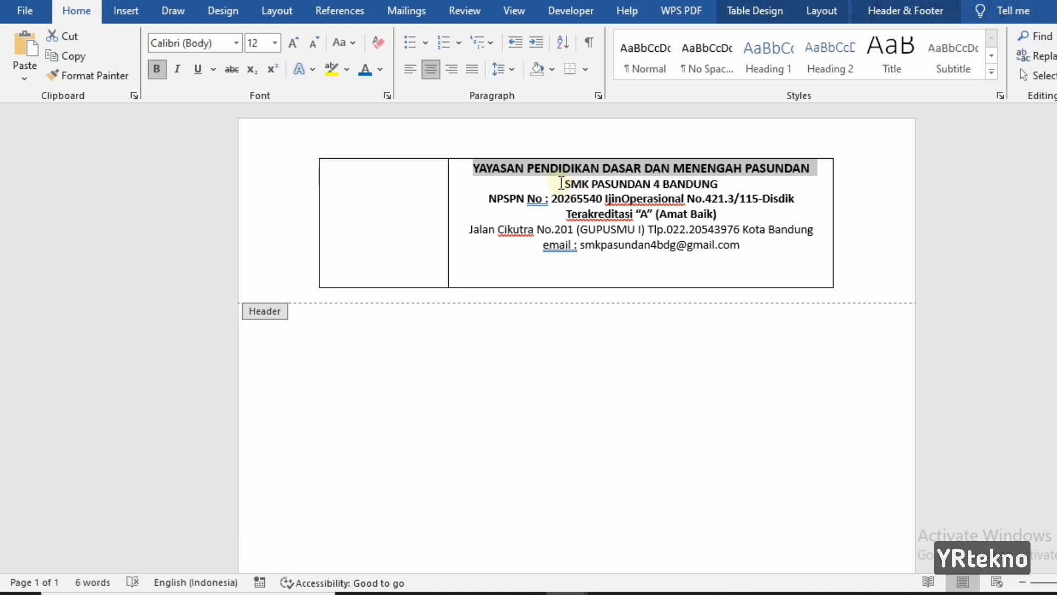
drag(562, 185, 723, 185)
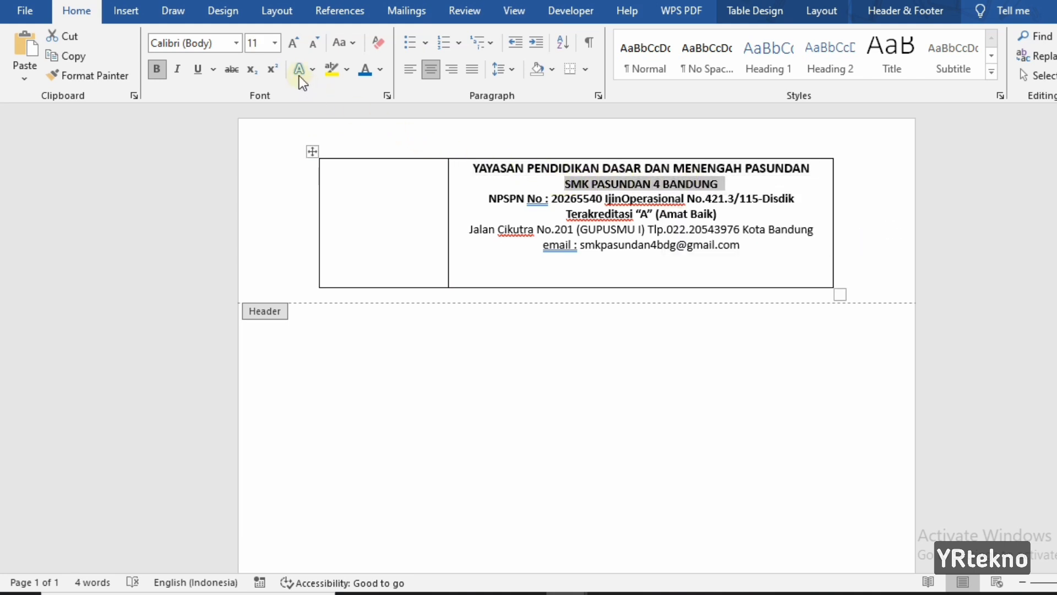
click(275, 43)
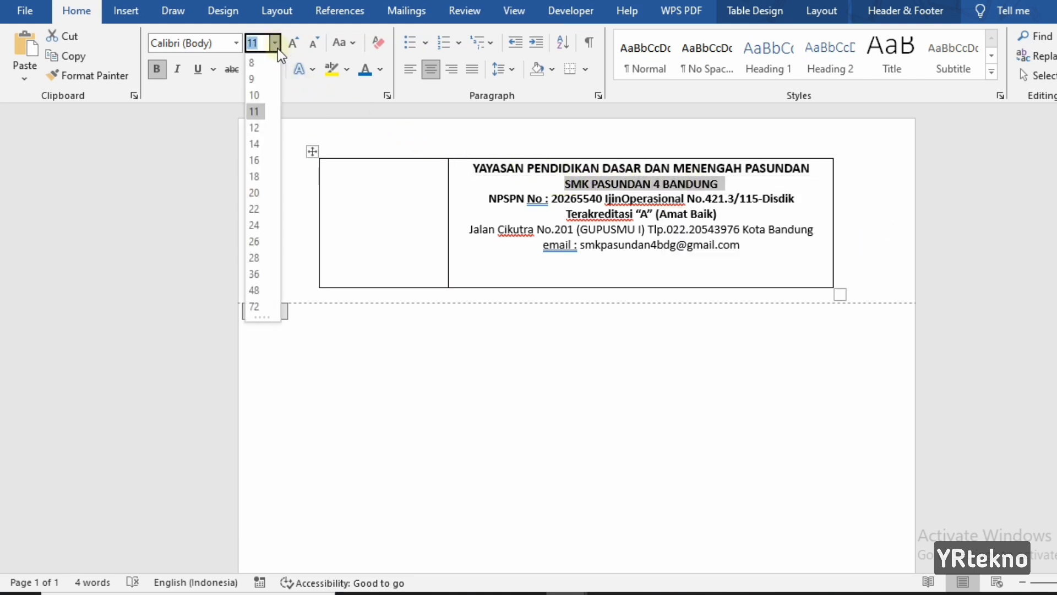
click(257, 177)
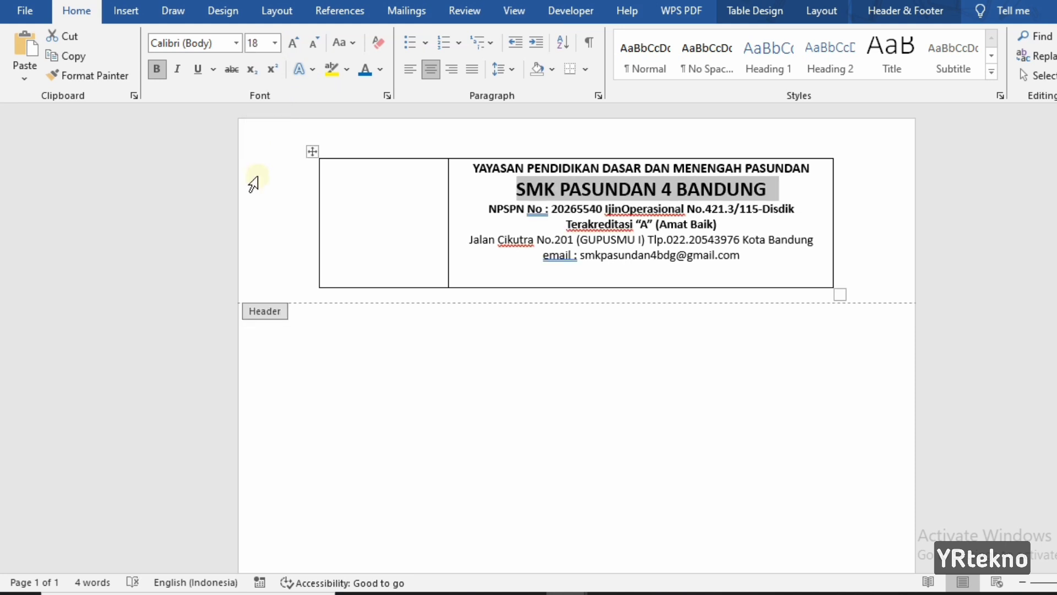
Set the school name in Times New Roman and colour it blue.
click(236, 43)
click(217, 145)
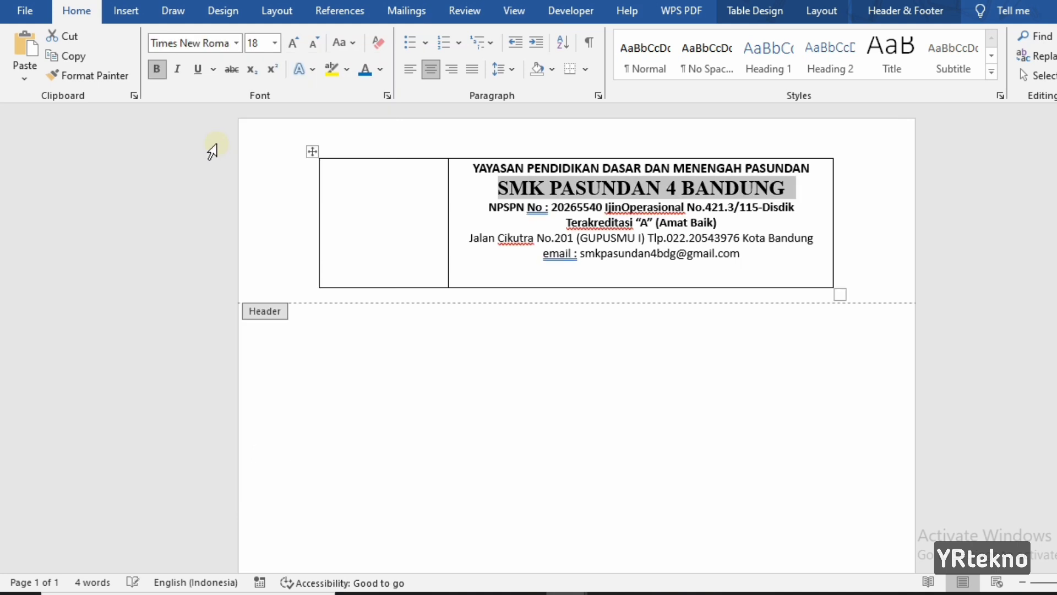
click(367, 69)
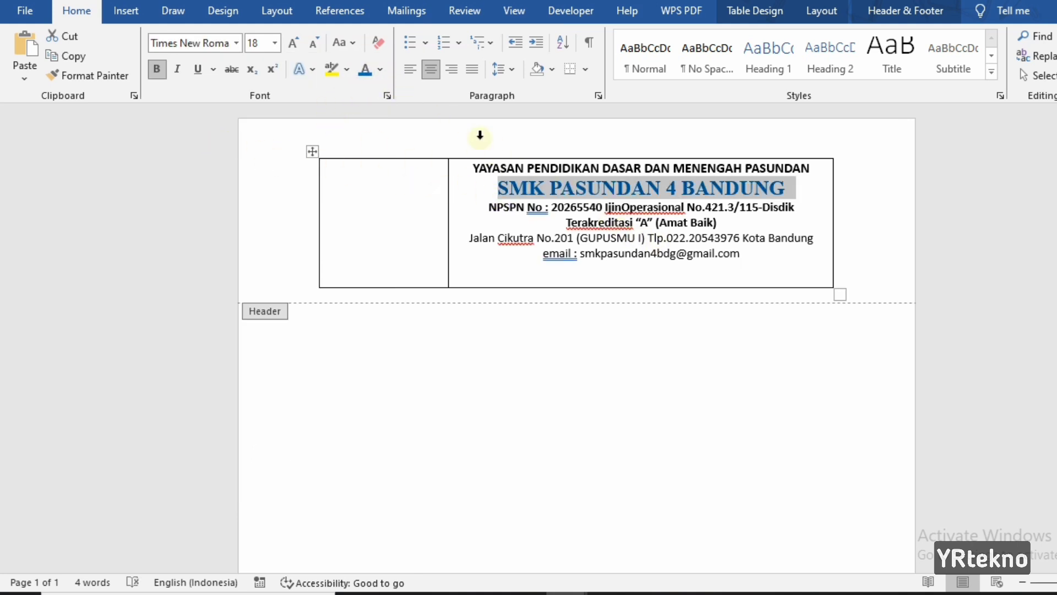
click(381, 70)
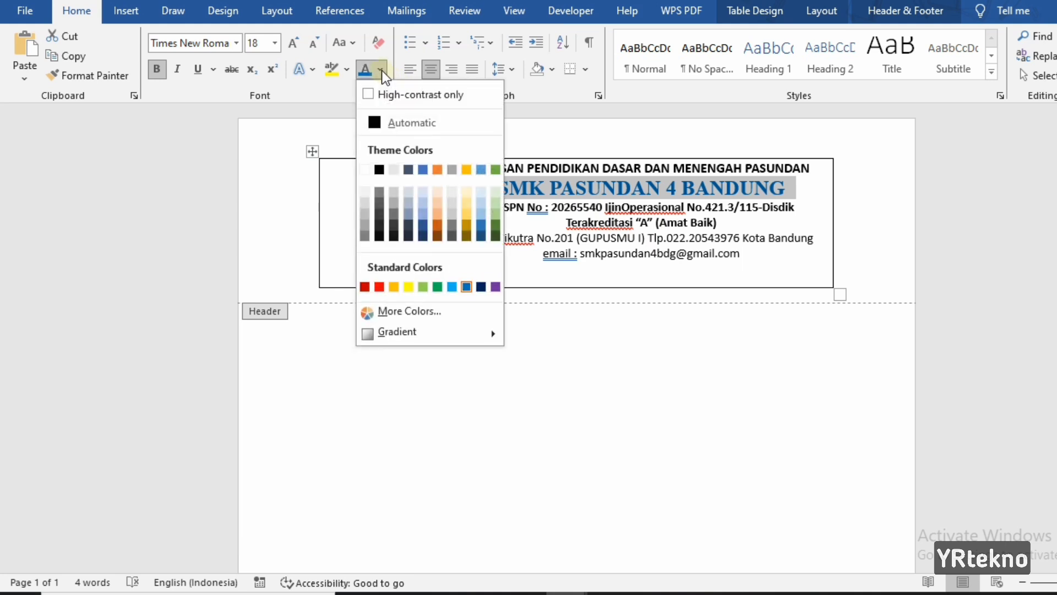
click(467, 287)
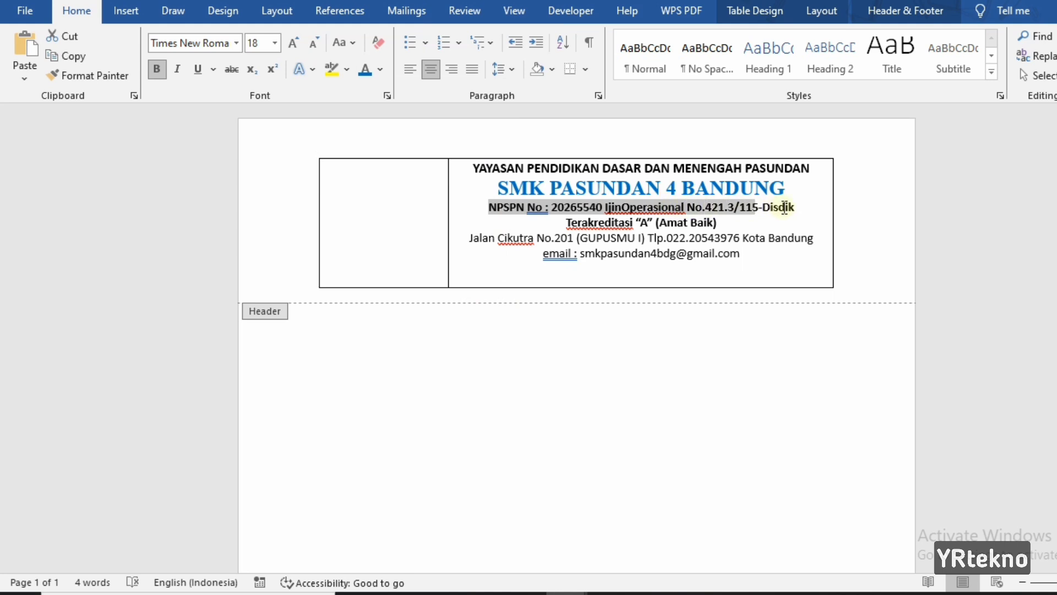
Colour the NPSPN line green and the accreditation line dark red.
drag(486, 211, 800, 207)
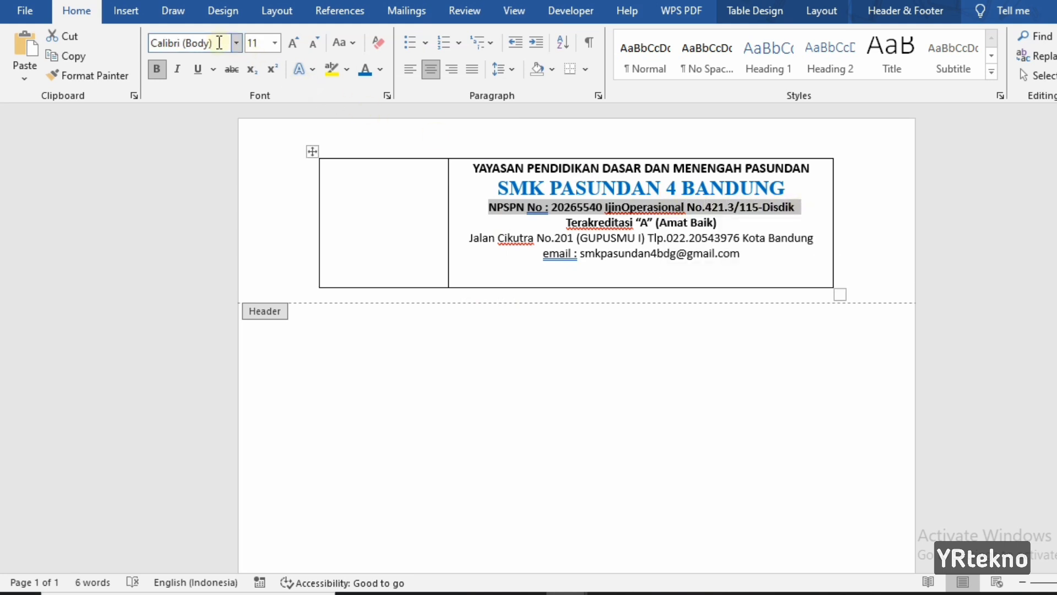
click(379, 69)
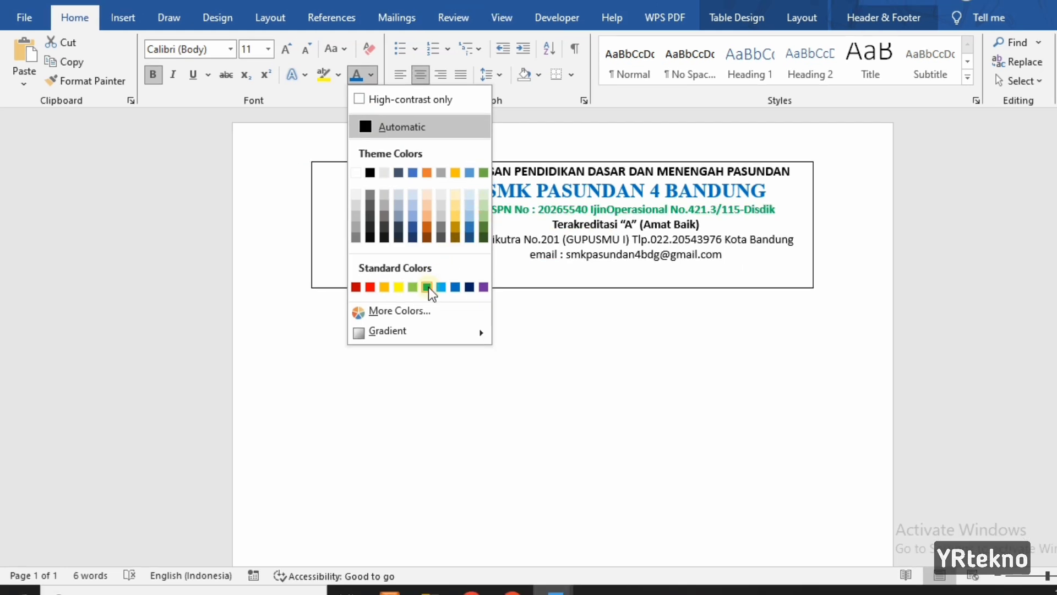
click(437, 287)
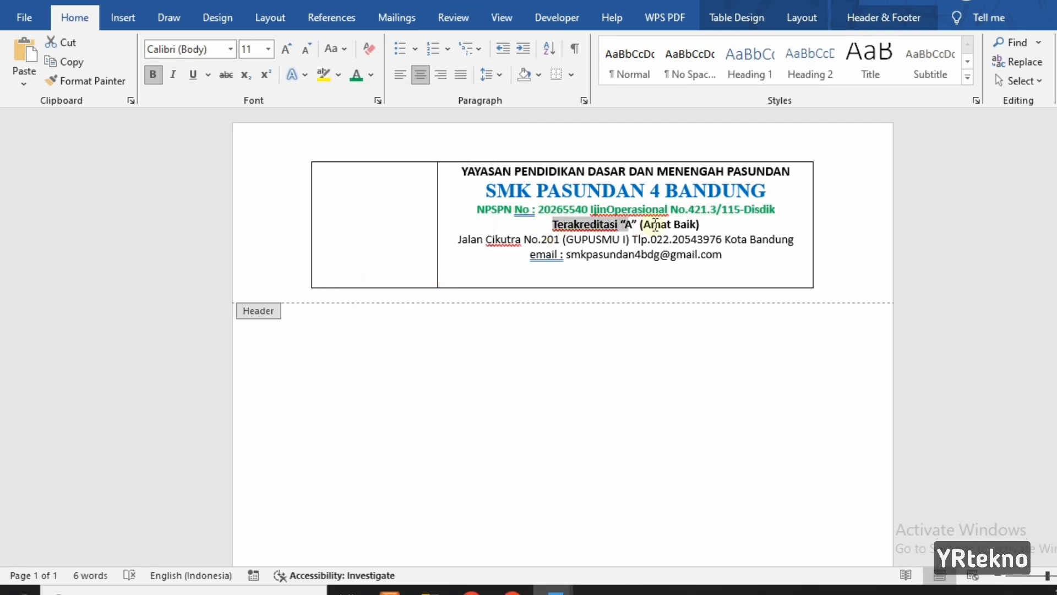
drag(553, 224, 711, 224)
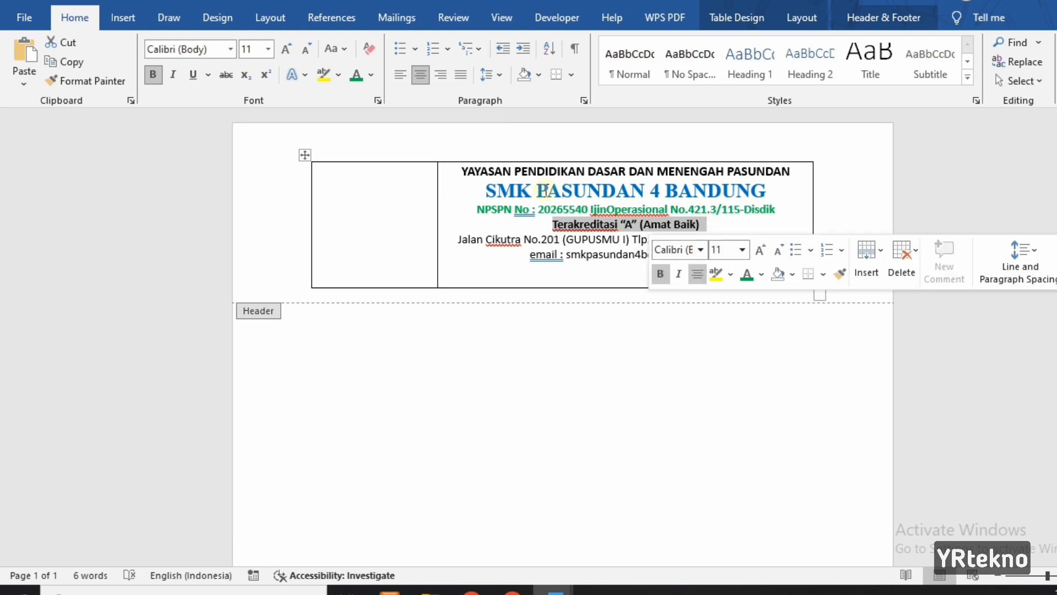
click(372, 76)
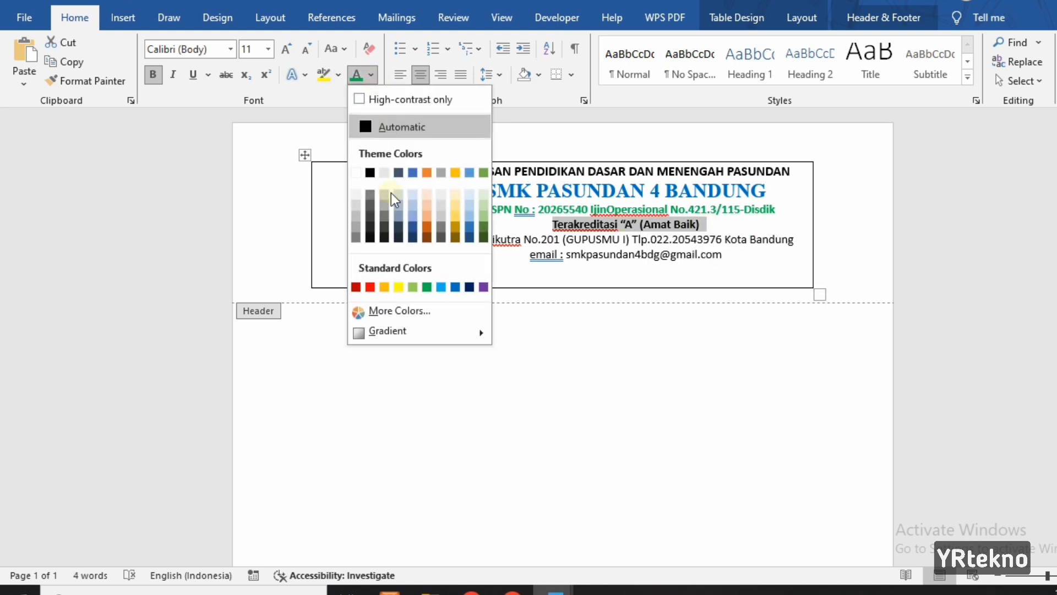
click(355, 286)
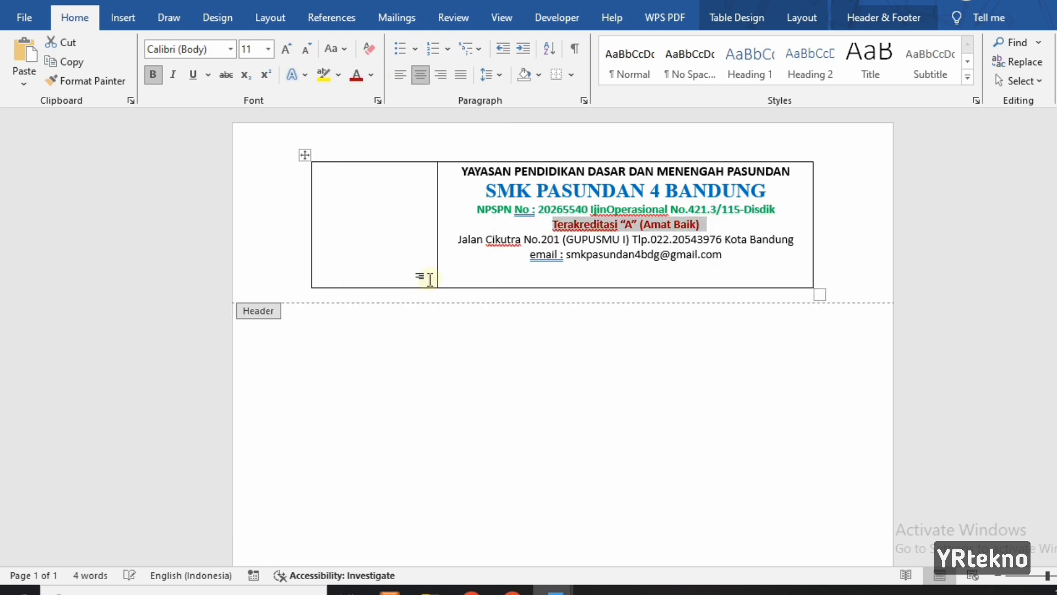
click(727, 257)
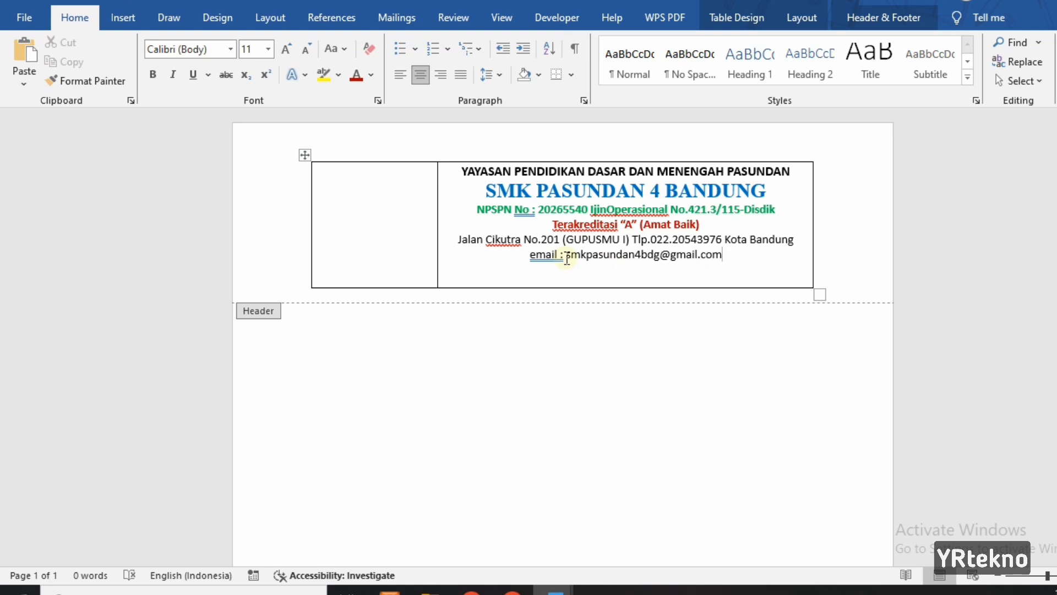
Make the email address blue and underlined.
drag(567, 258, 712, 261)
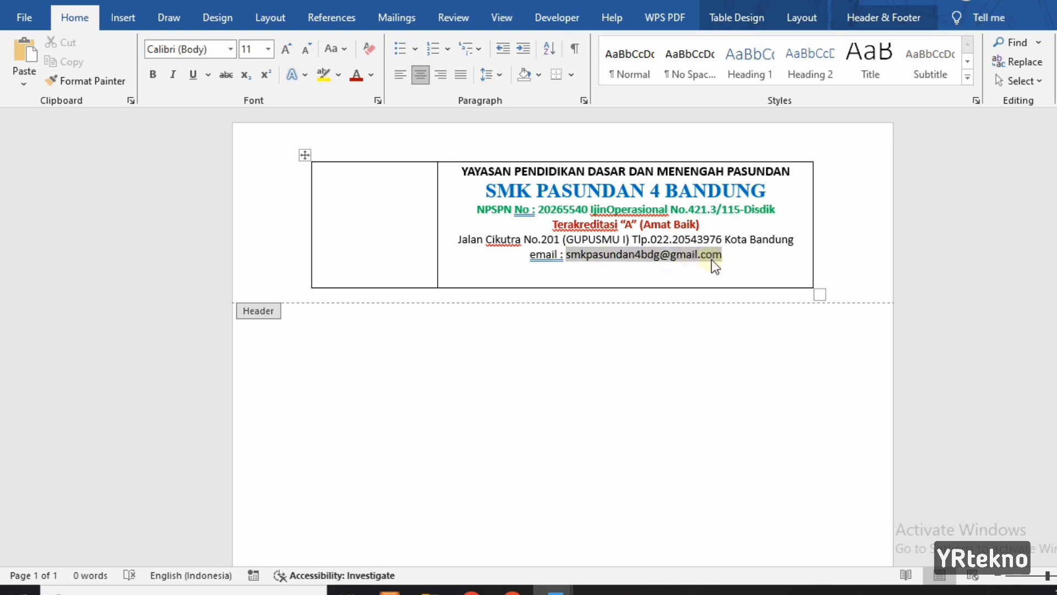
click(373, 75)
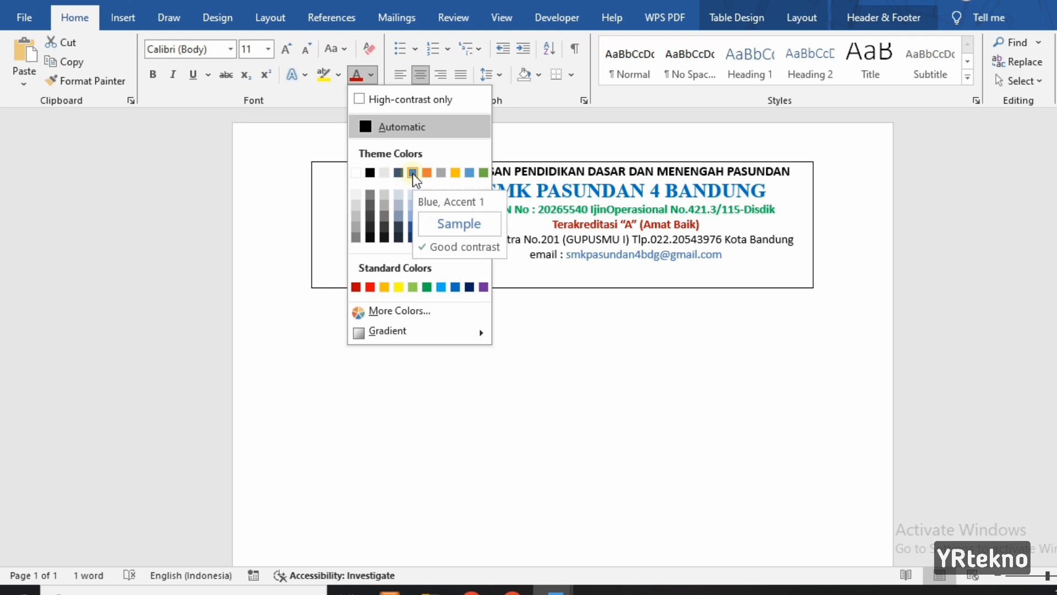
click(456, 287)
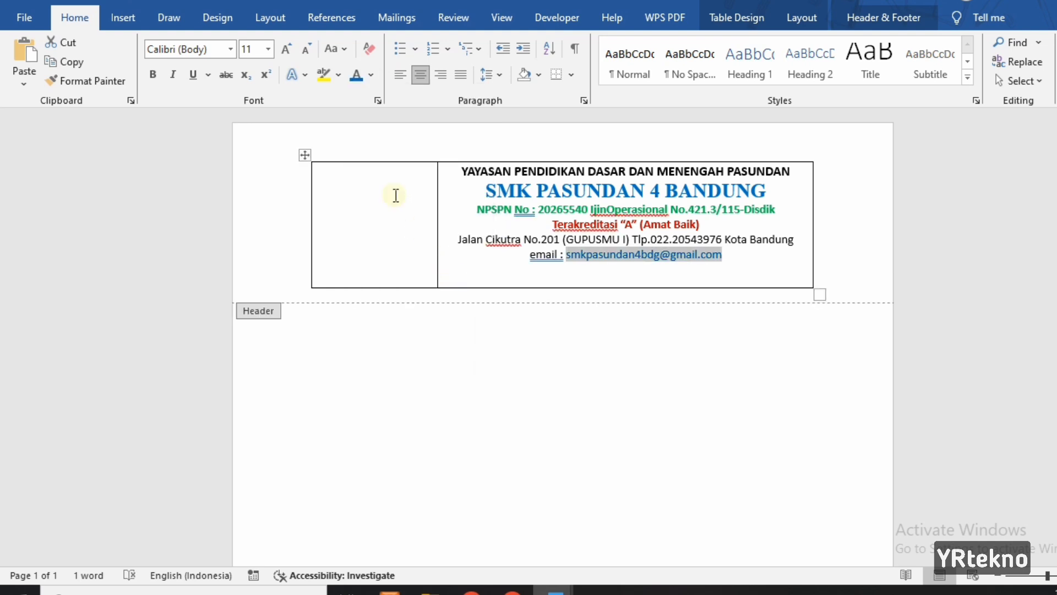
click(192, 74)
click(851, 229)
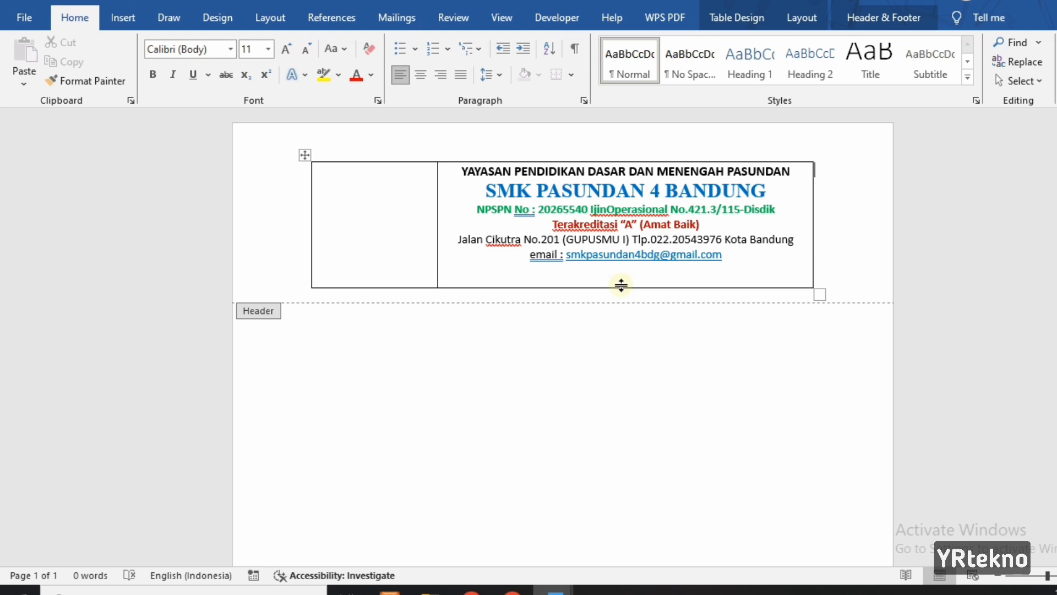
Shorten the table row to just below the email line and place the cursor in the left cell.
drag(621, 285, 621, 278)
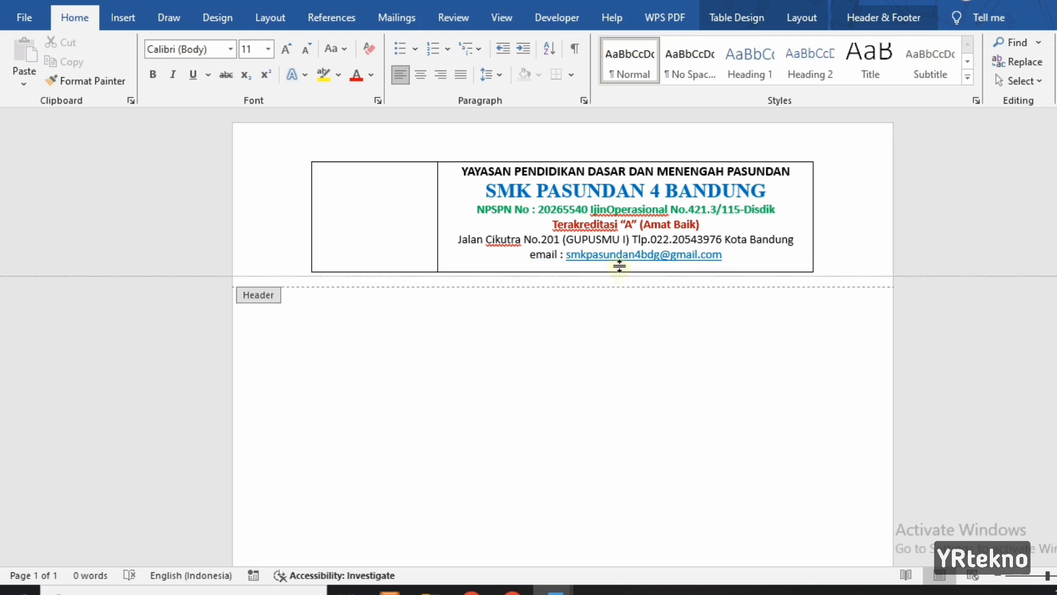
drag(619, 267, 618, 268)
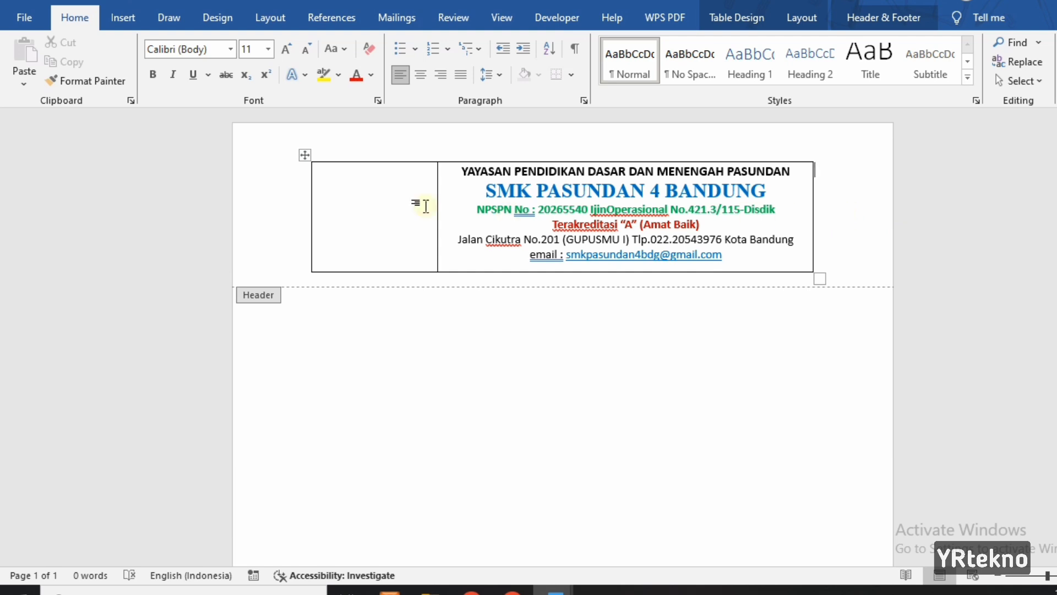
double_click(370, 207)
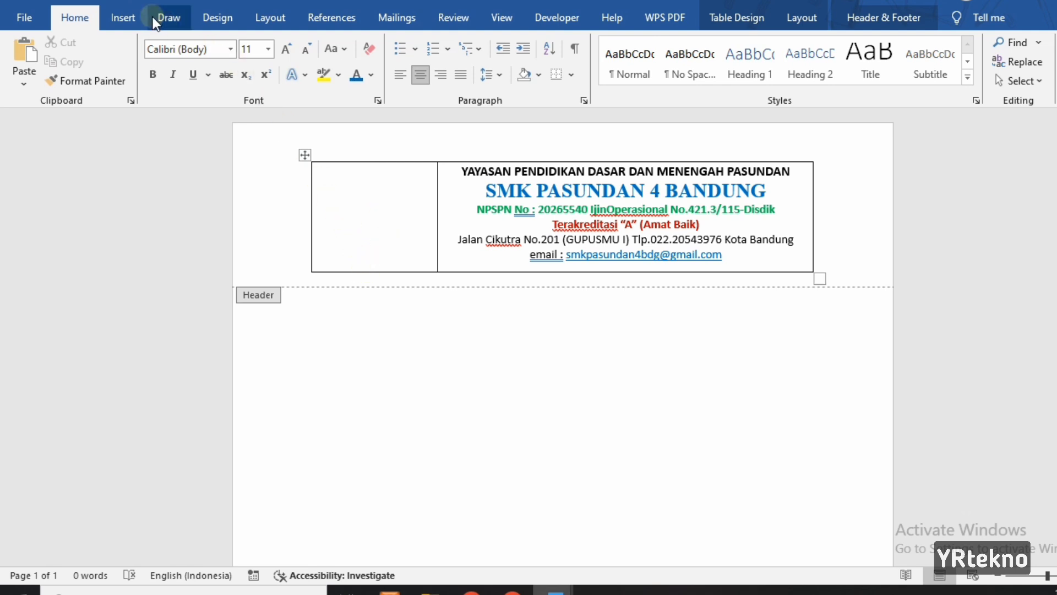
Insert logo pasundan.png from this device into the left cell and shrink it to fit.
click(128, 16)
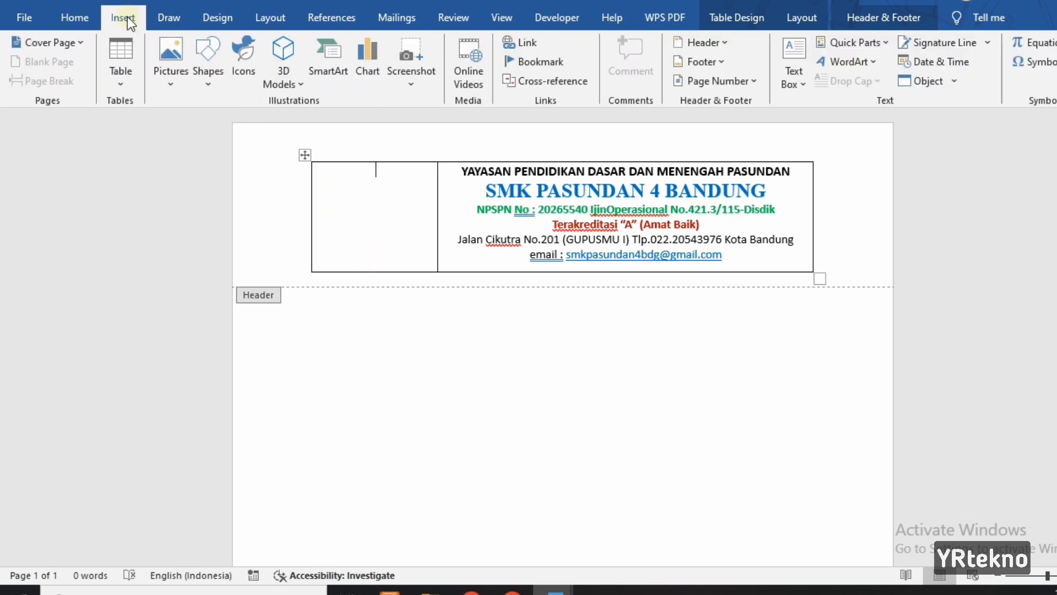
click(171, 87)
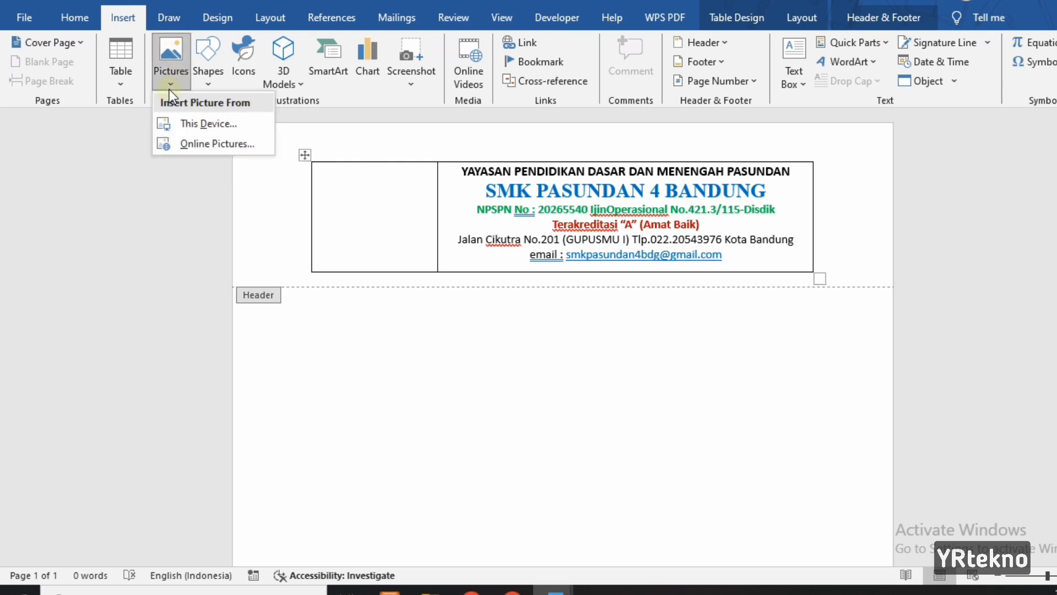
click(262, 120)
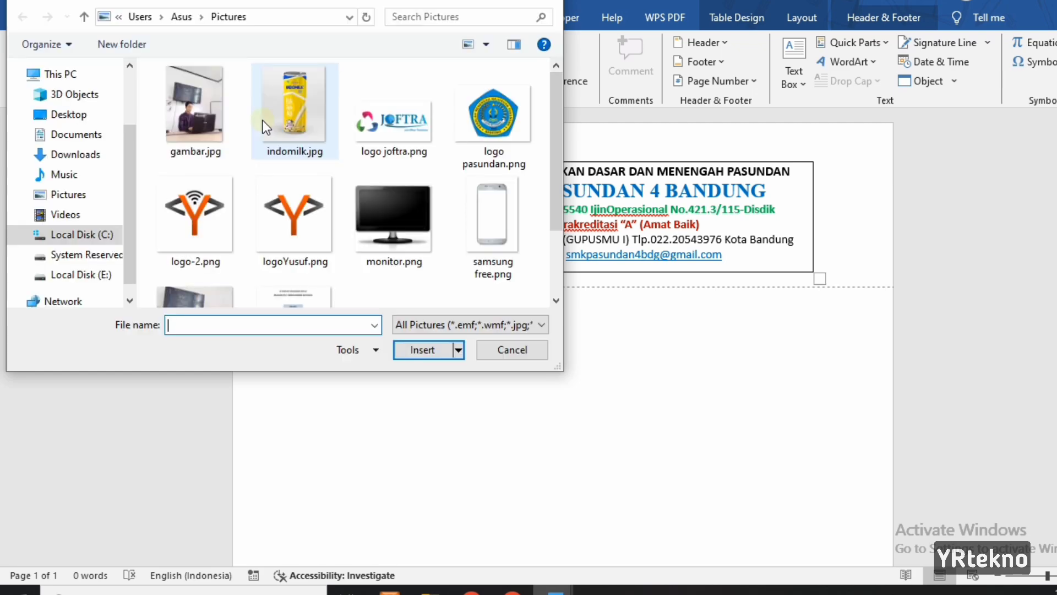
click(481, 111)
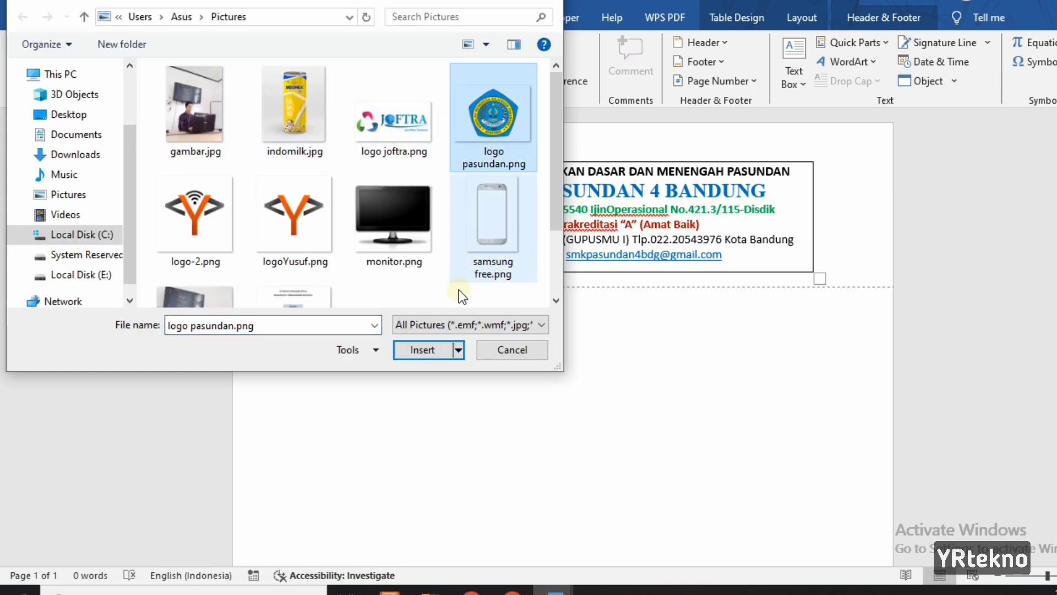
click(424, 347)
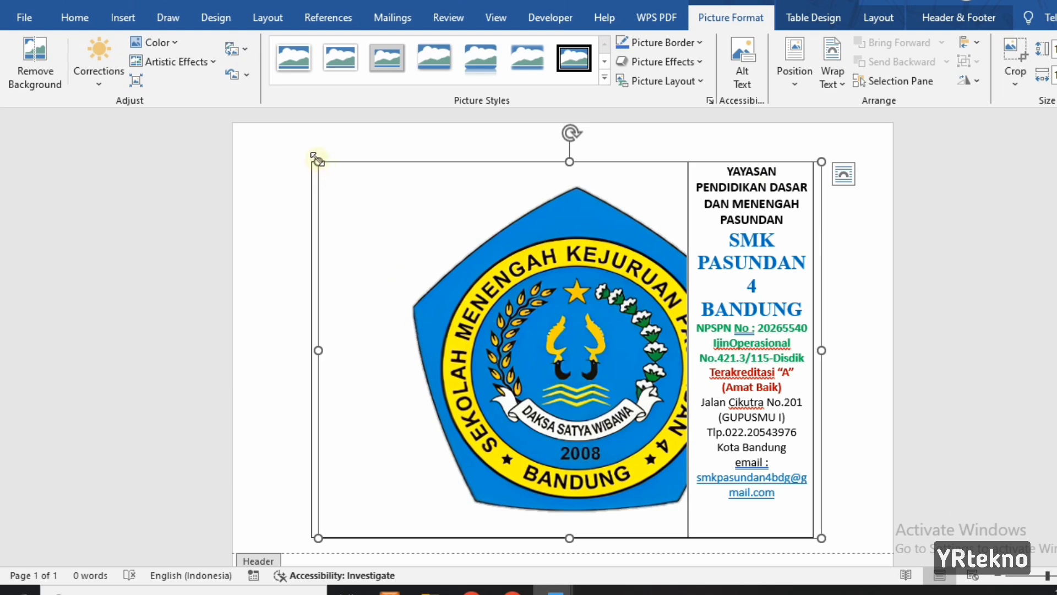
mouse_move(316, 159)
mouse_down()
mouse_move(569, 362)
mouse_move(460, 276)
mouse_up()
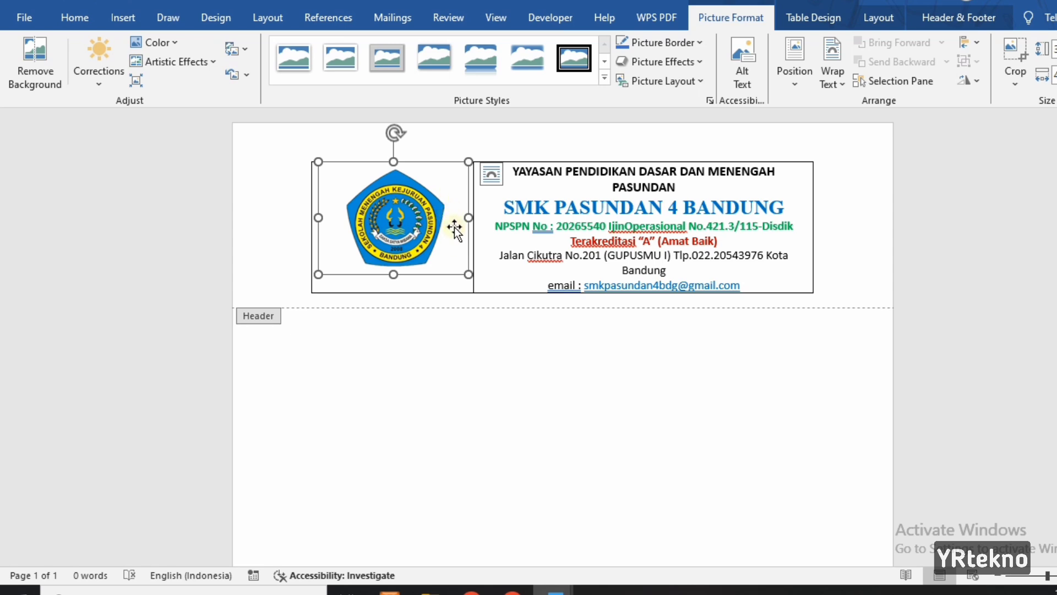
Crop the school logo by trimming its left and right edges.
click(1006, 54)
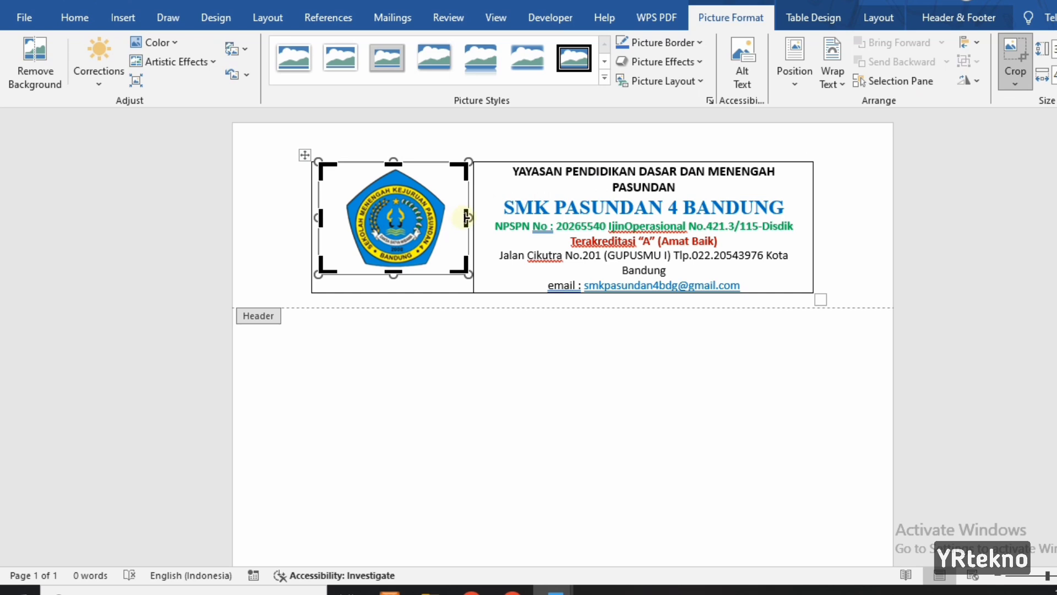
mouse_move(467, 219)
mouse_down()
mouse_move(462, 184)
mouse_move(449, 208)
mouse_up()
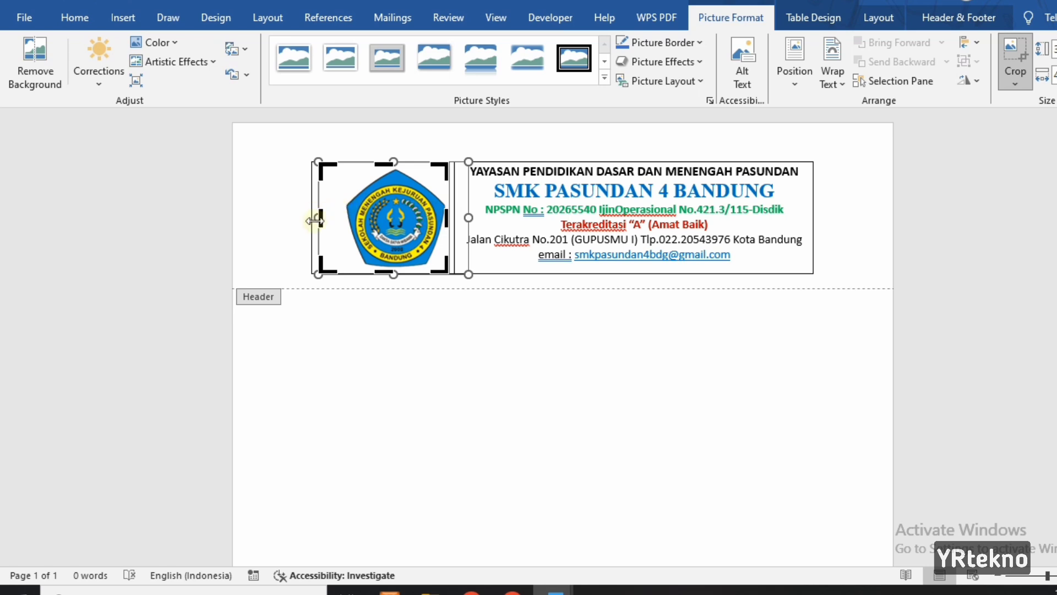
drag(319, 218, 340, 224)
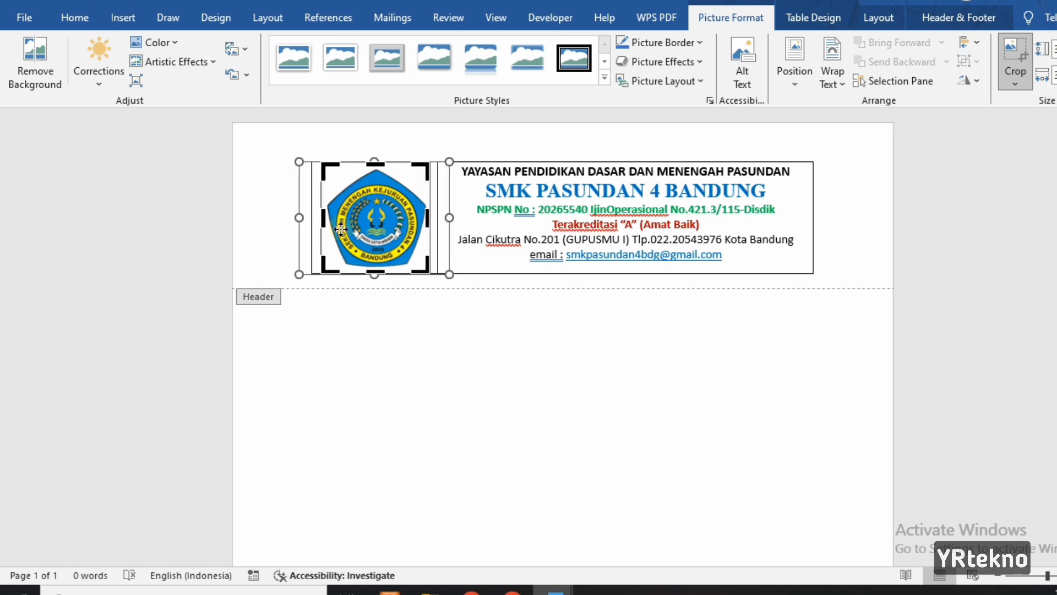
key(Escape)
click(847, 194)
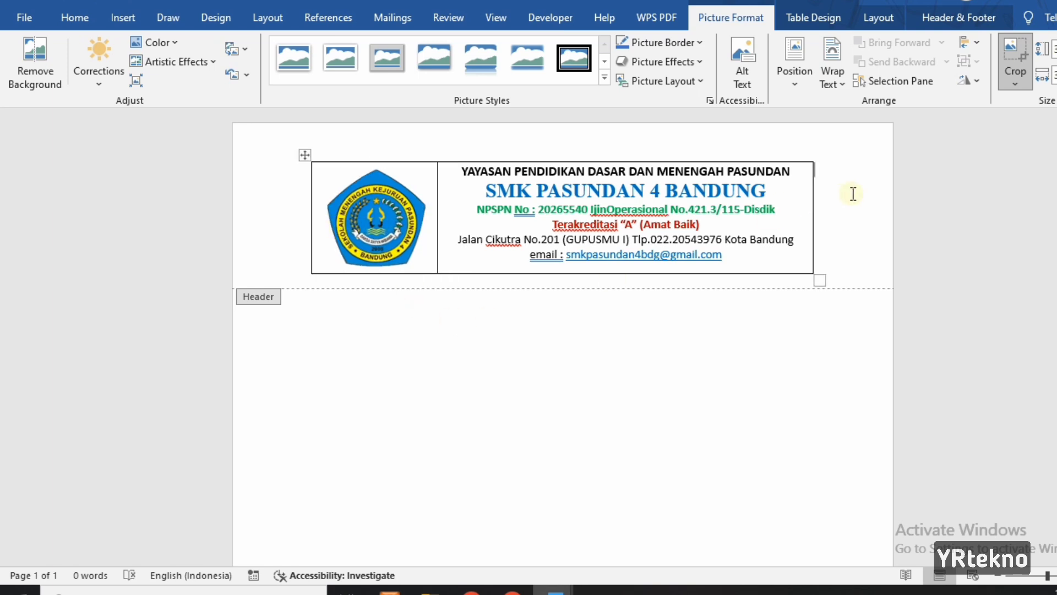
Move the cropped logo neatly into place within the left table cell.
click(385, 217)
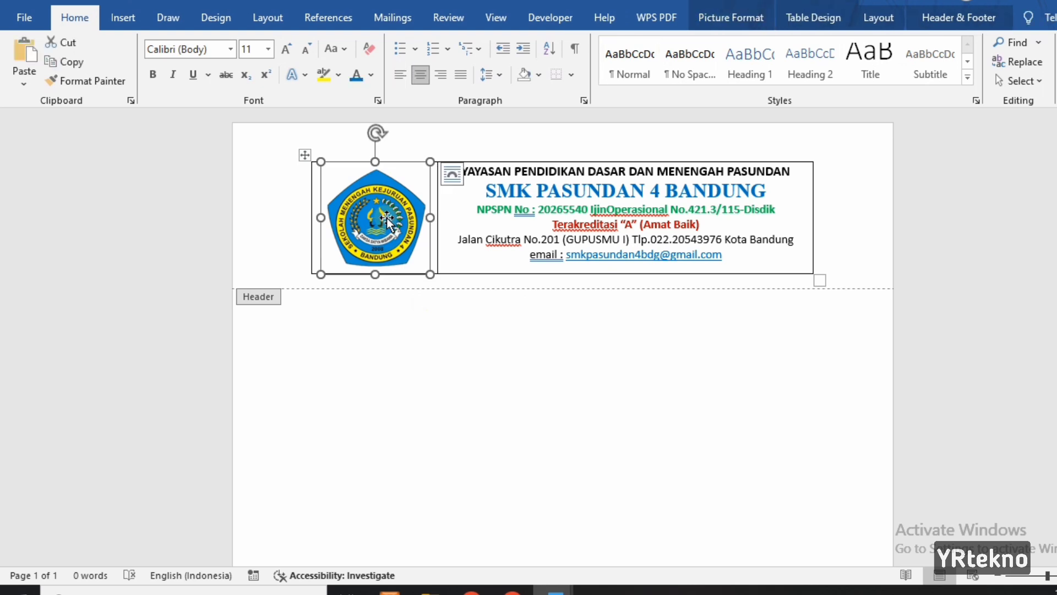
drag(385, 220, 375, 220)
click(855, 225)
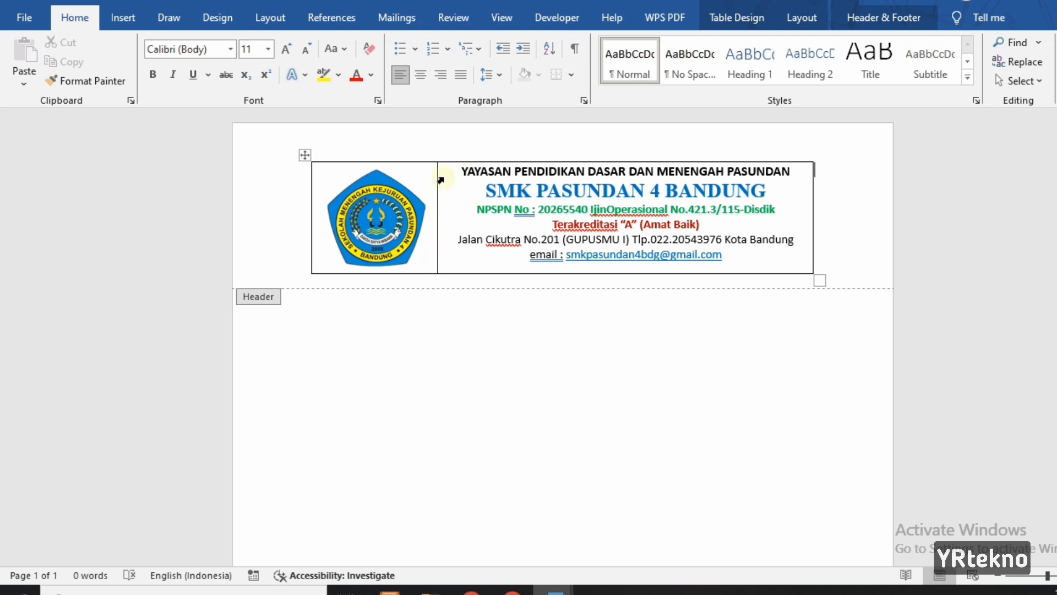
Apply No Border to the whole letterhead table from Table Design > Borders.
click(302, 157)
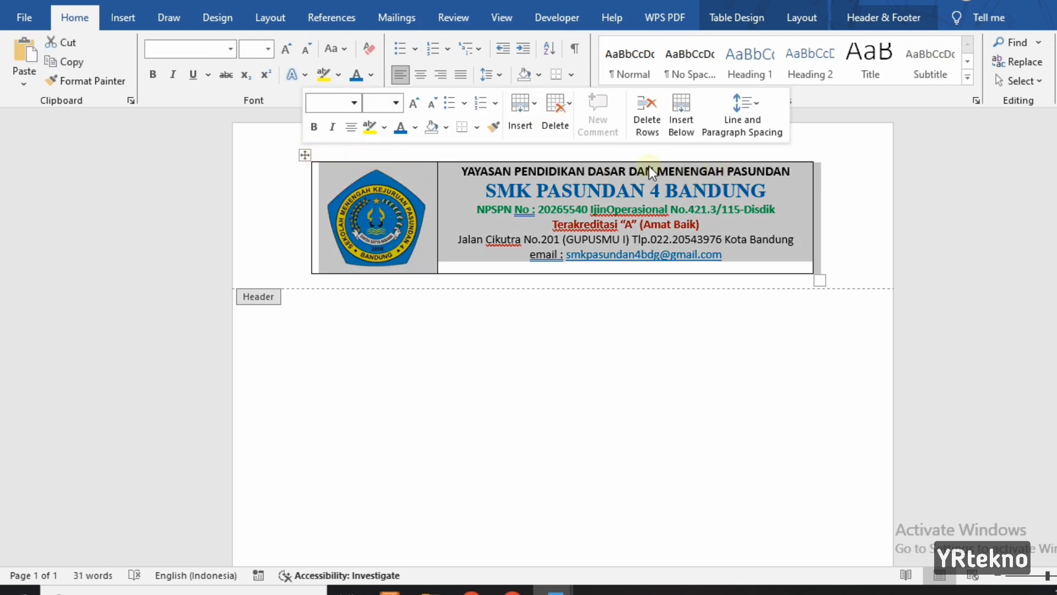
click(802, 17)
click(752, 12)
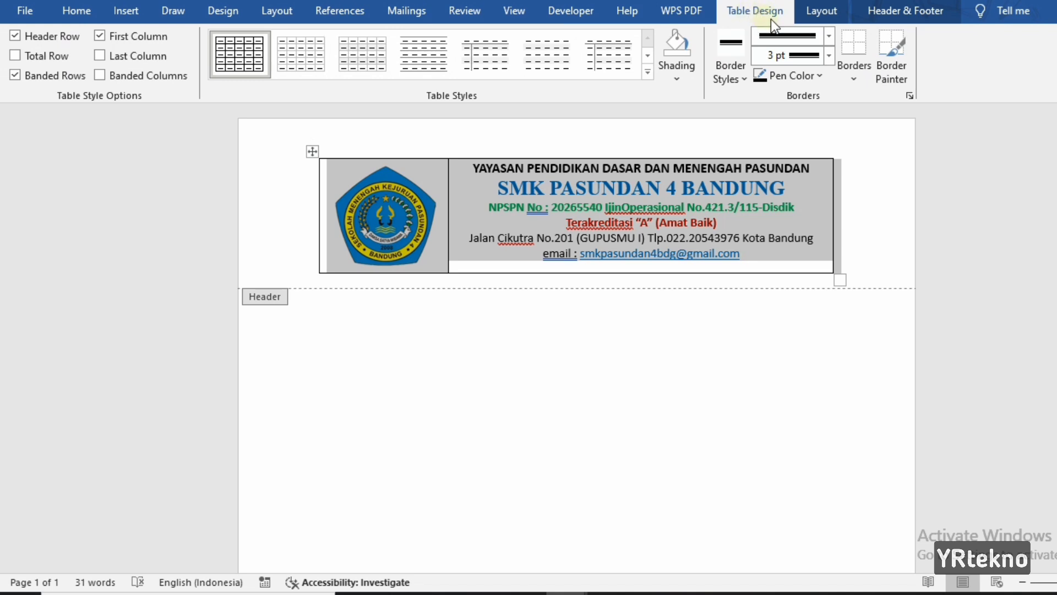
click(854, 76)
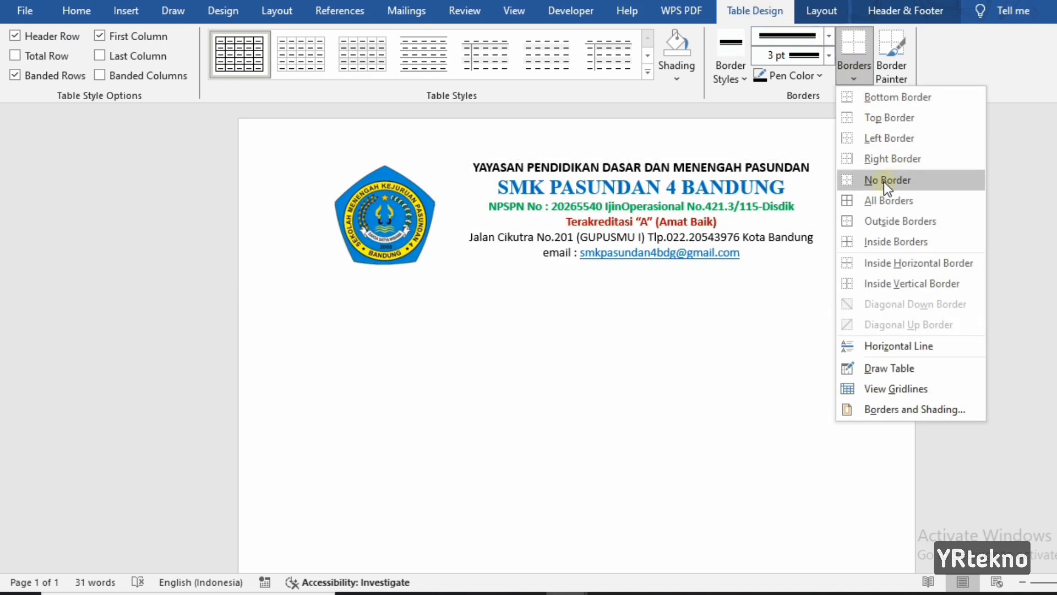
click(883, 181)
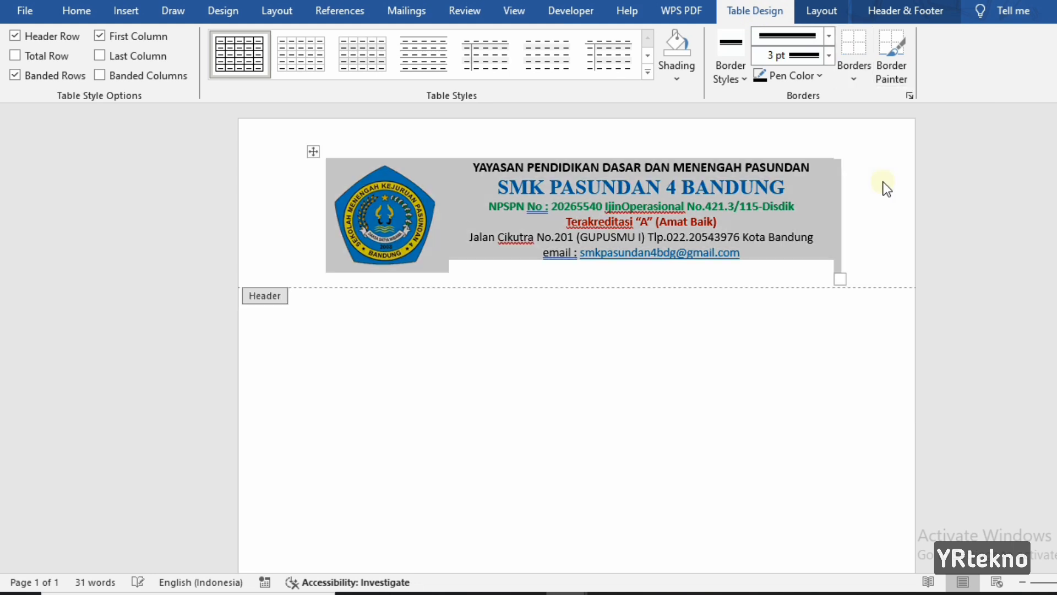
click(876, 219)
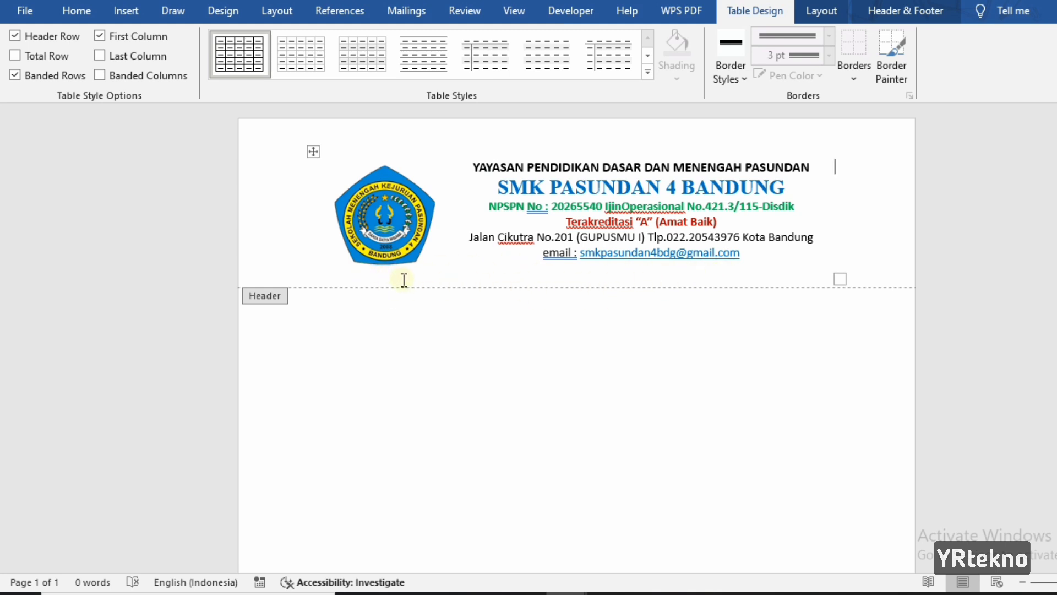
Add a bottom border to the whole letterhead table.
click(313, 151)
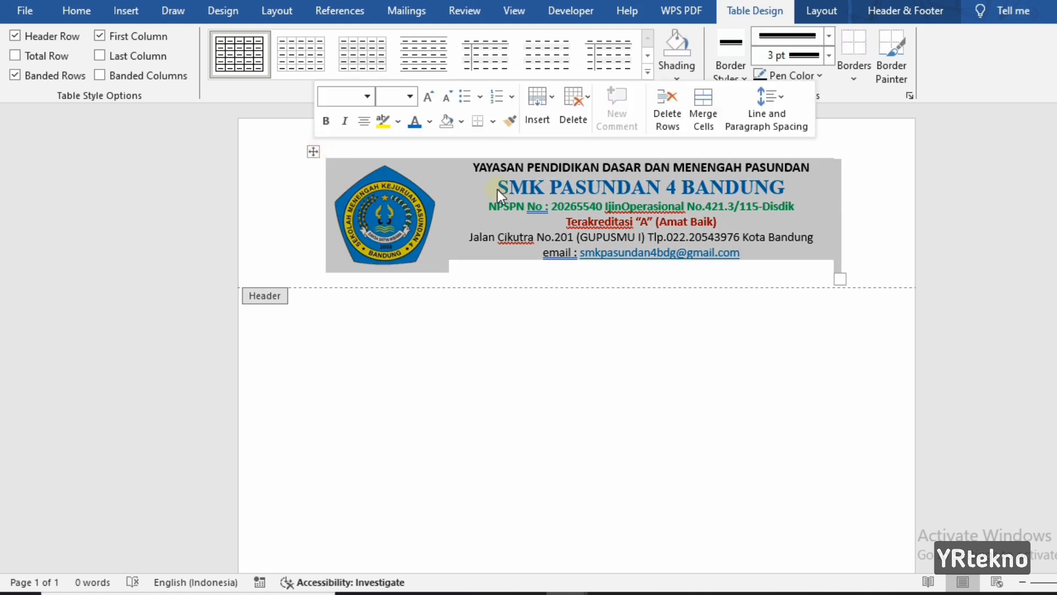
click(854, 81)
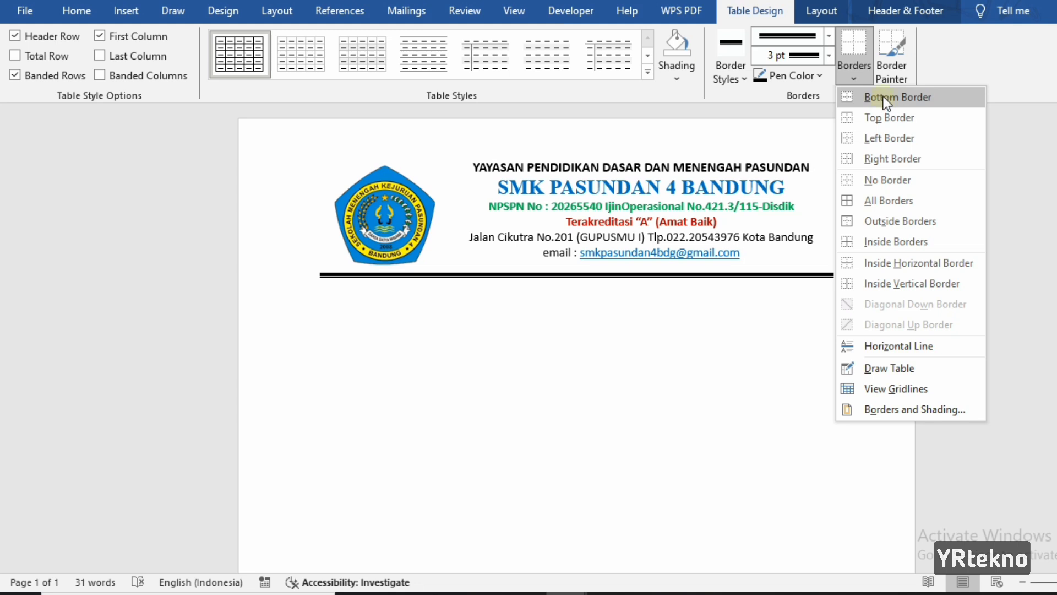
click(883, 97)
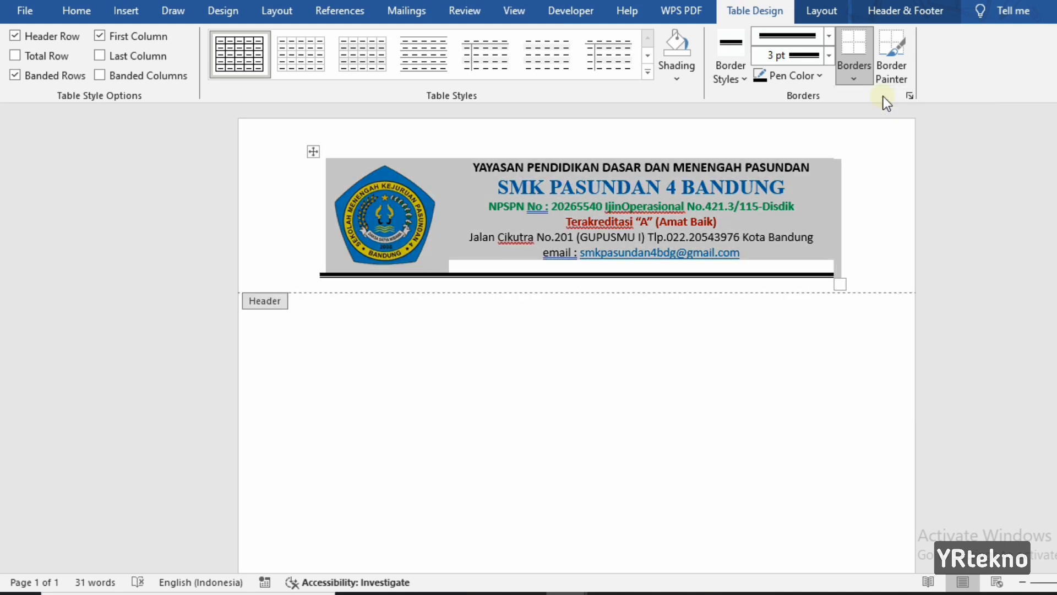
Paint a thick-over-thin 3 pt double rule under both table cells with Border Painter.
click(828, 37)
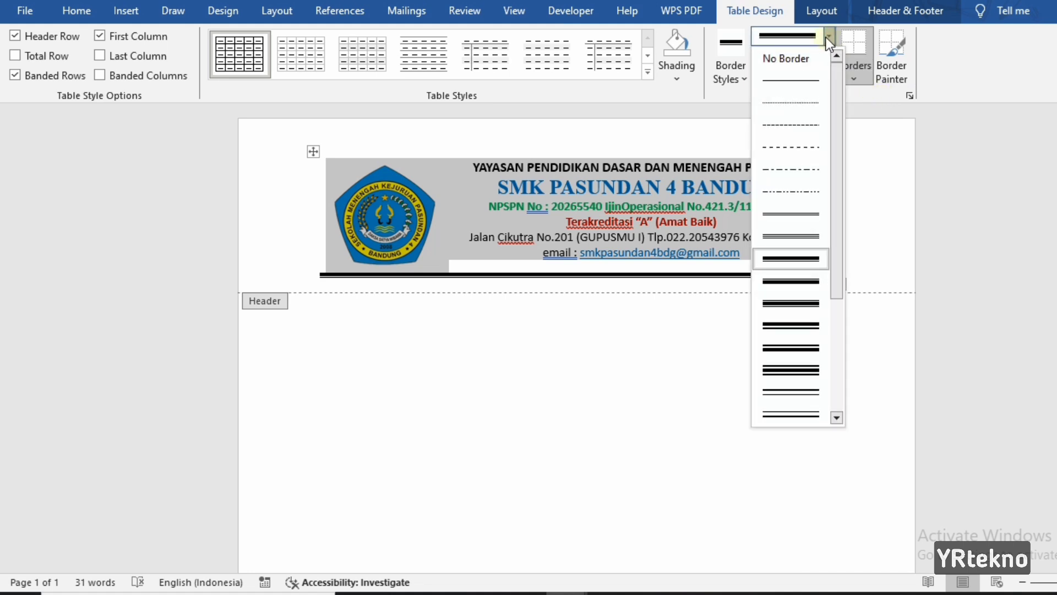
click(788, 215)
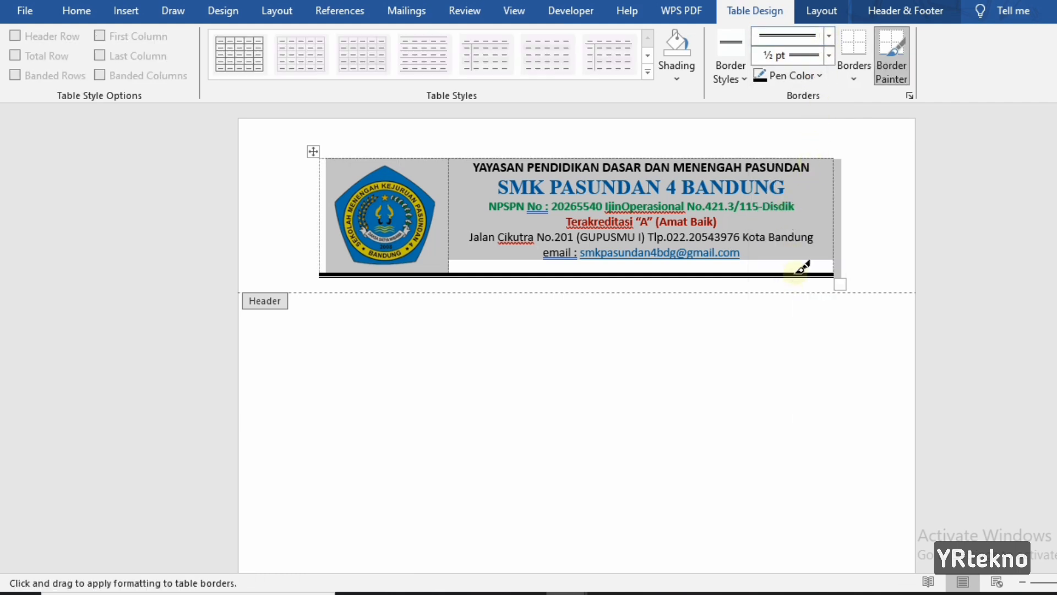
drag(804, 268, 429, 271)
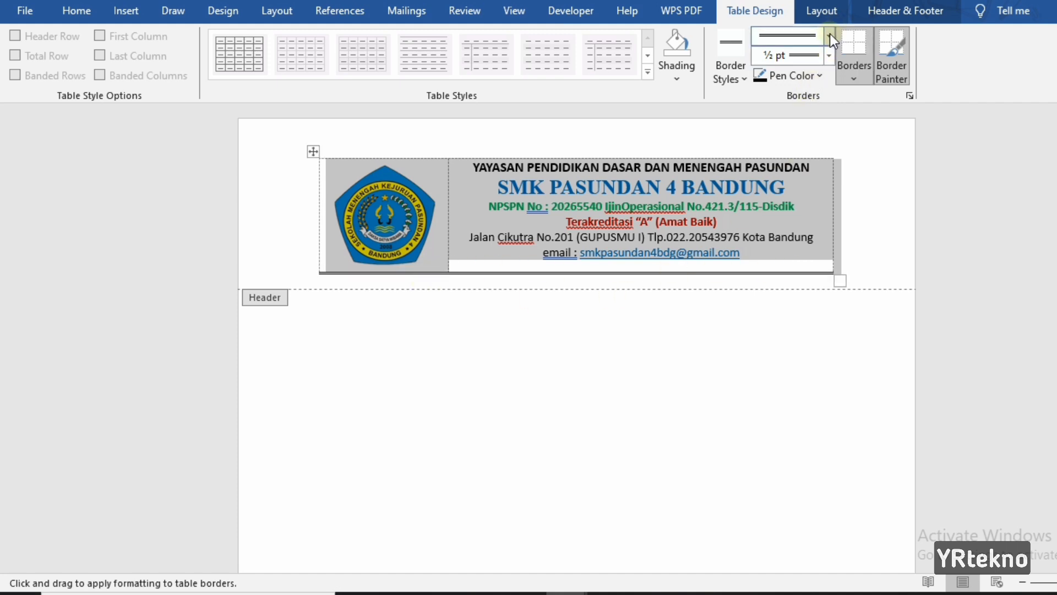
click(829, 35)
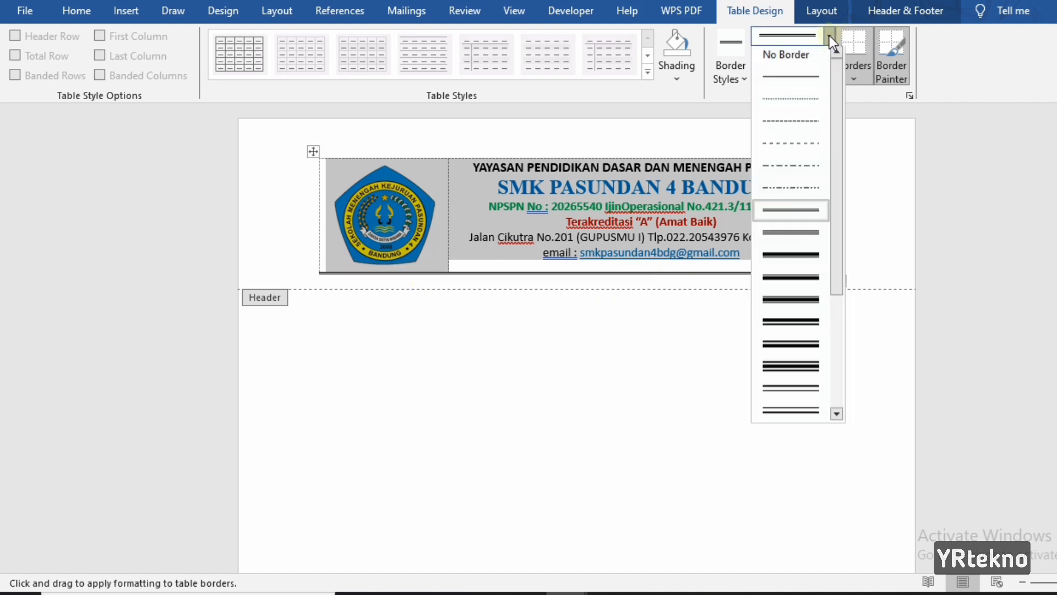
click(800, 259)
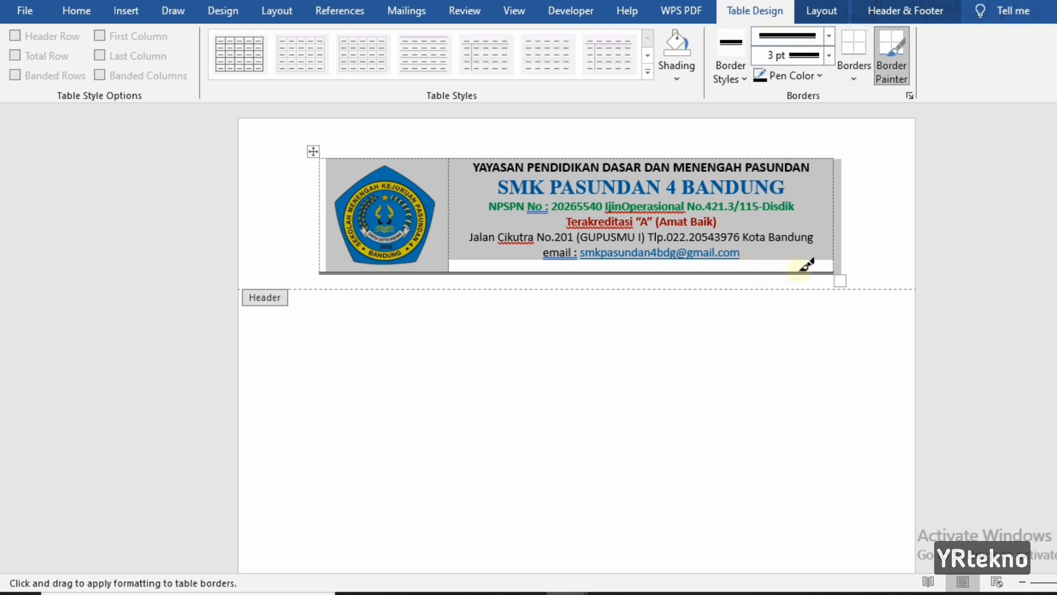
click(794, 272)
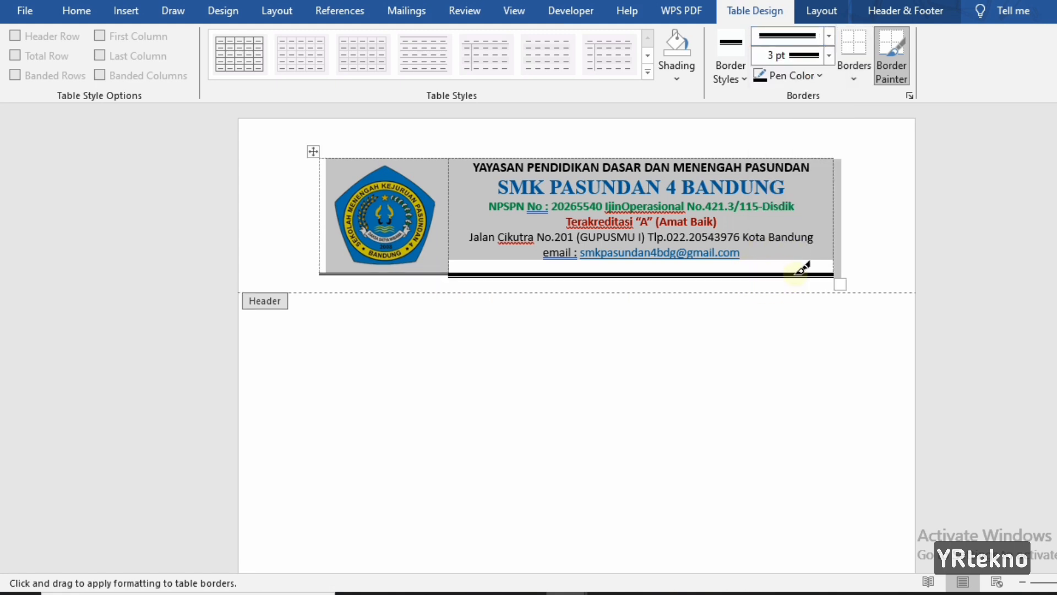
click(441, 273)
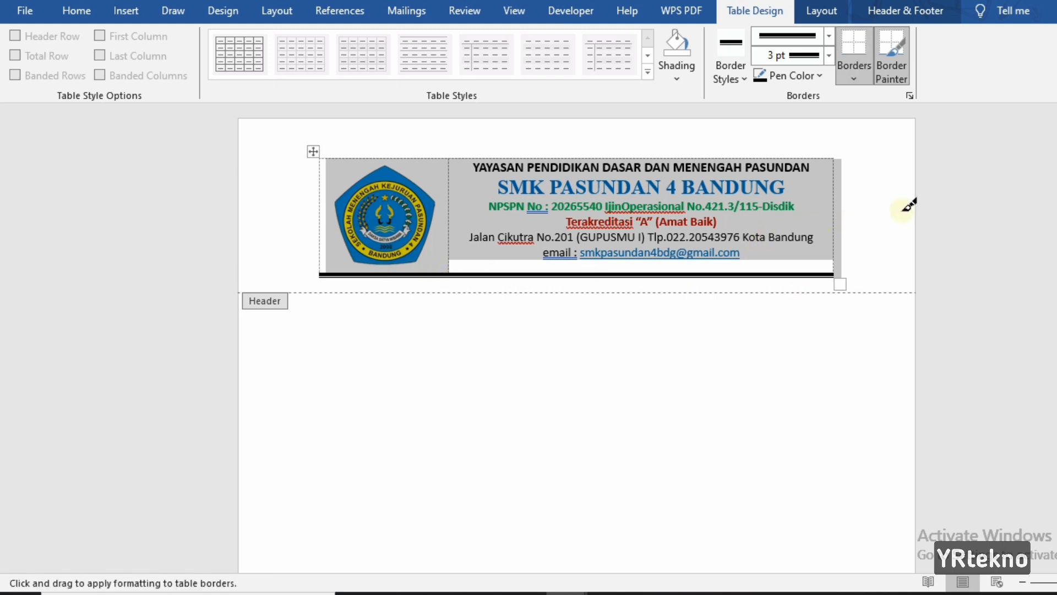
key(Escape)
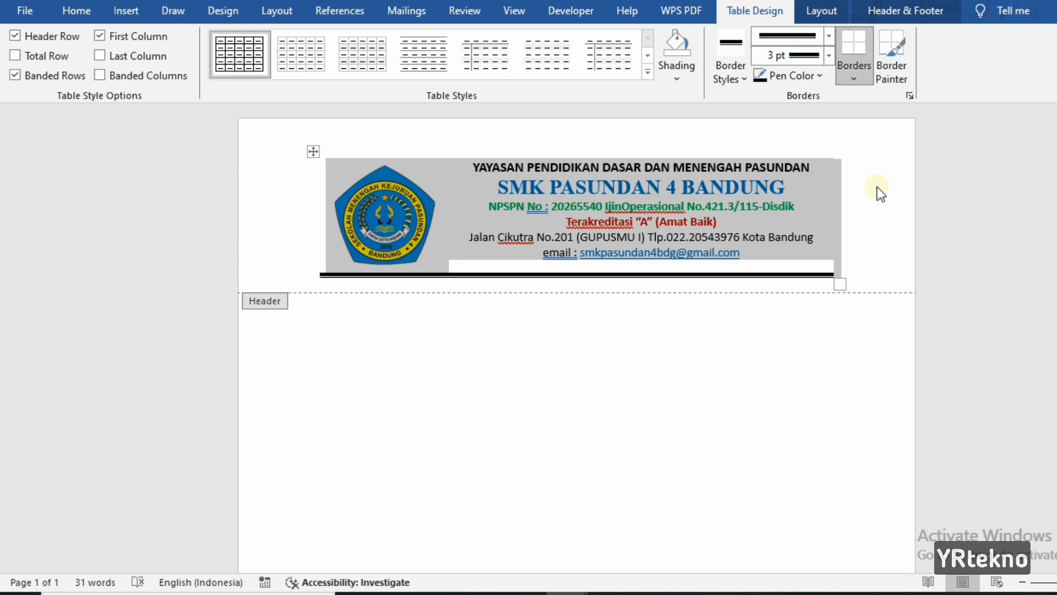
click(886, 203)
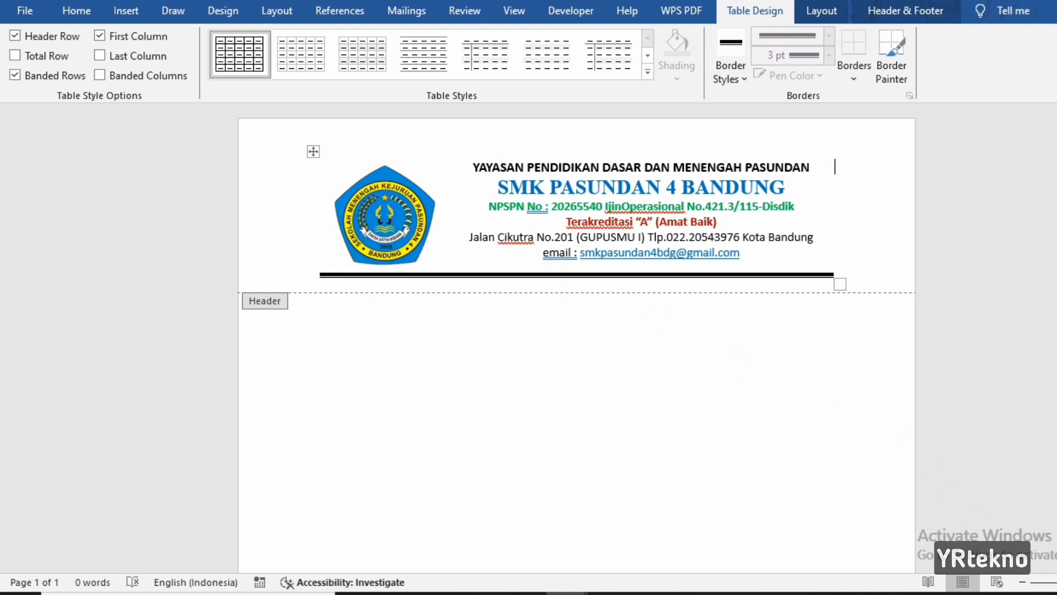
Return to the body, insert a page break for page 2, and zoom out to both pages.
ctrl+scroll(651, 359, up, 2)
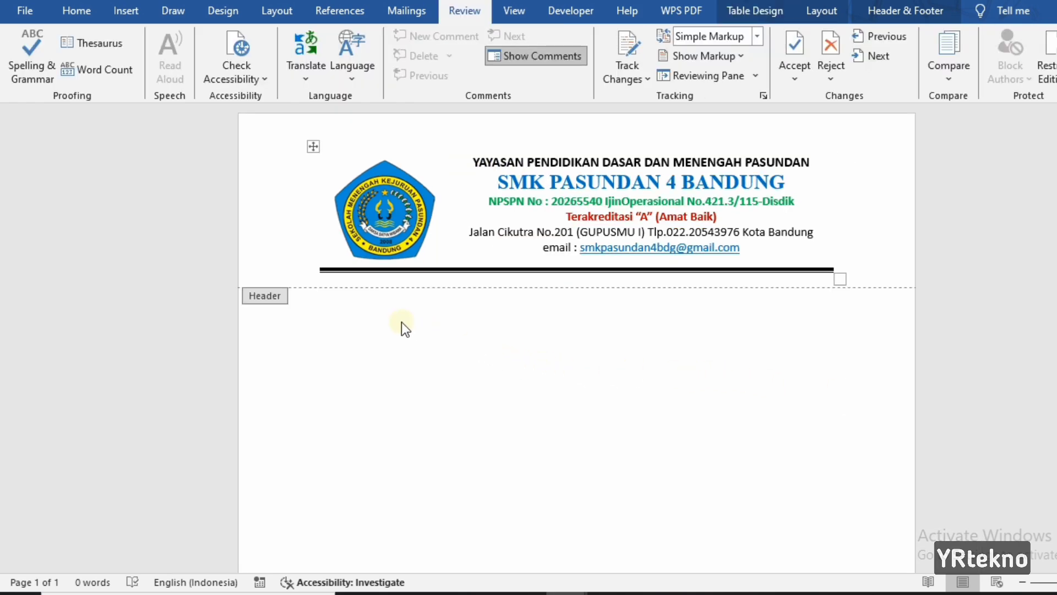
double_click(396, 330)
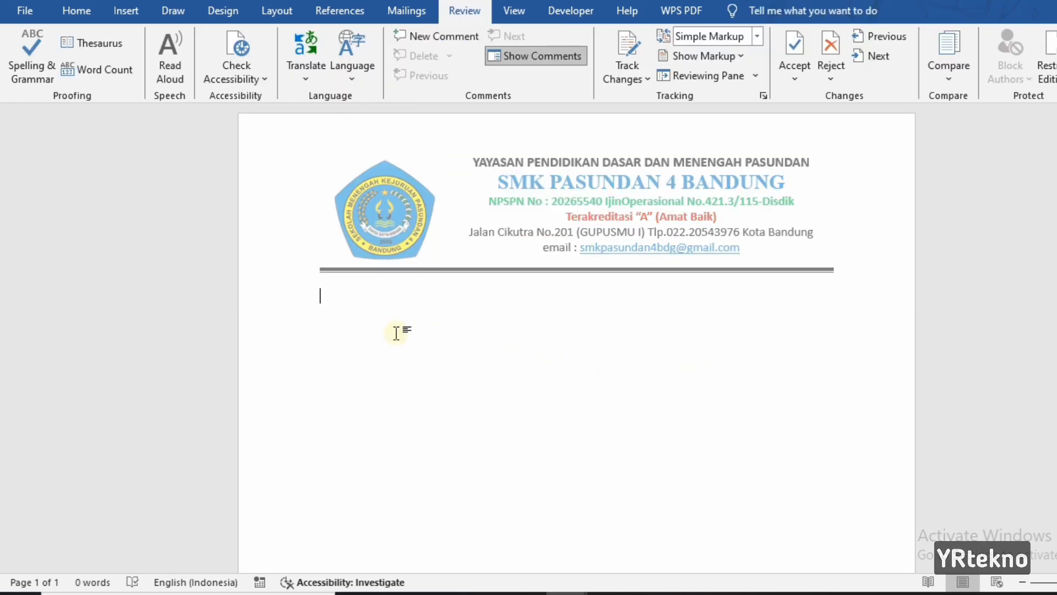
click(129, 11)
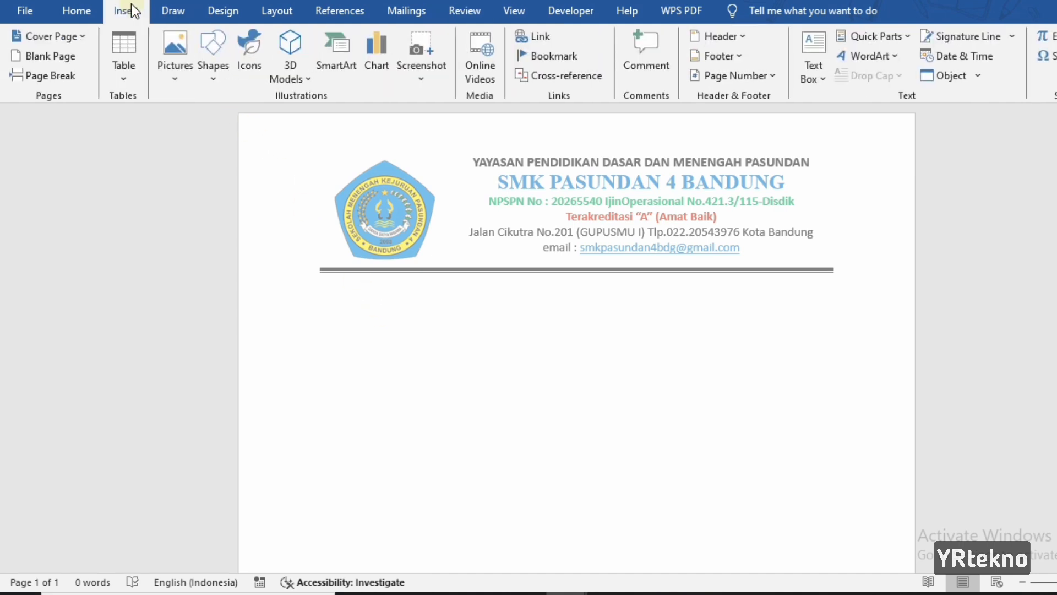
click(68, 77)
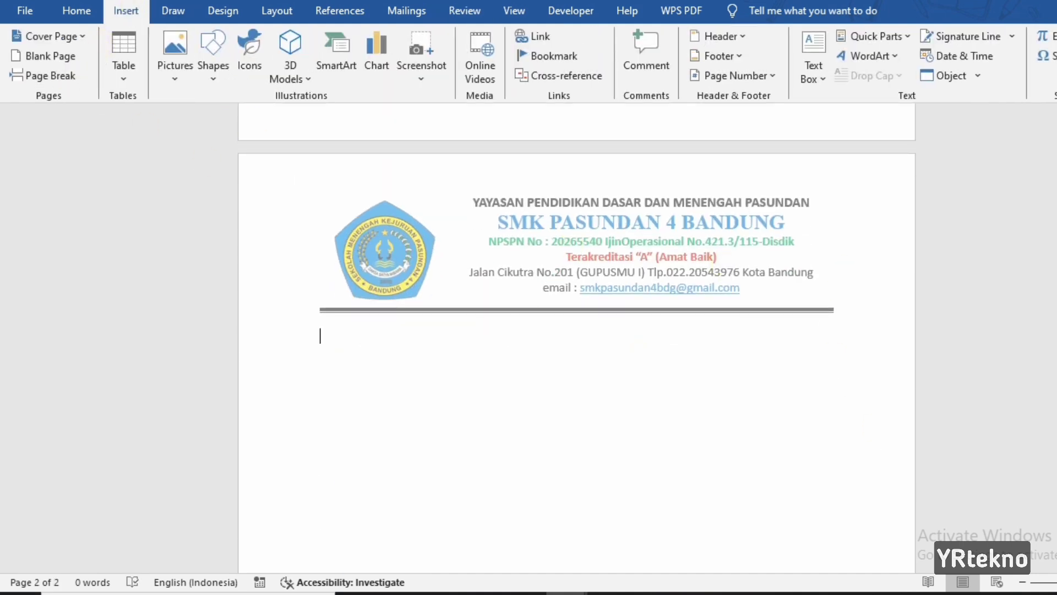
click(1022, 582)
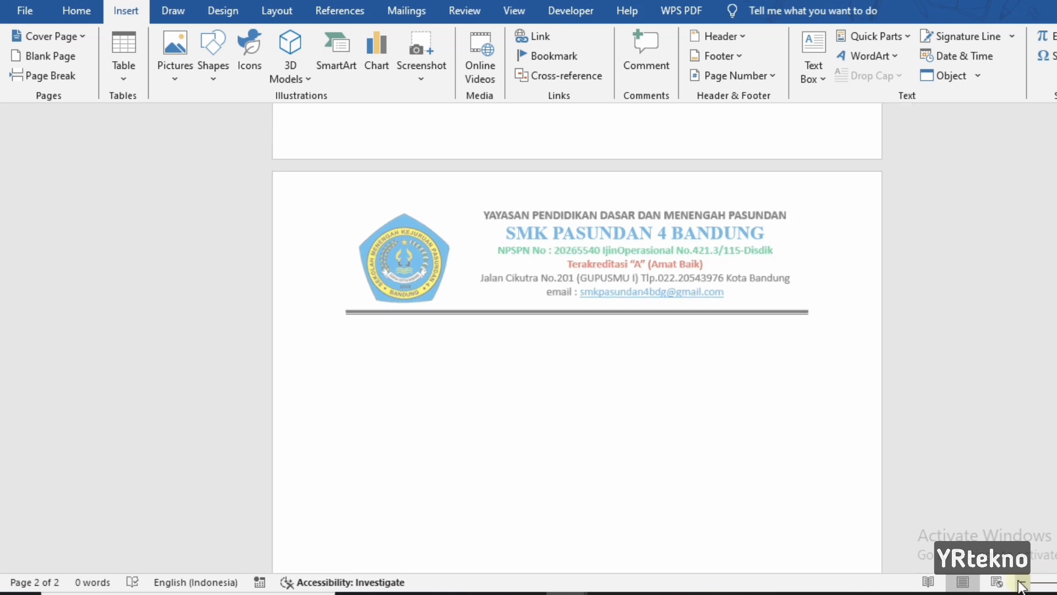
click(1022, 583)
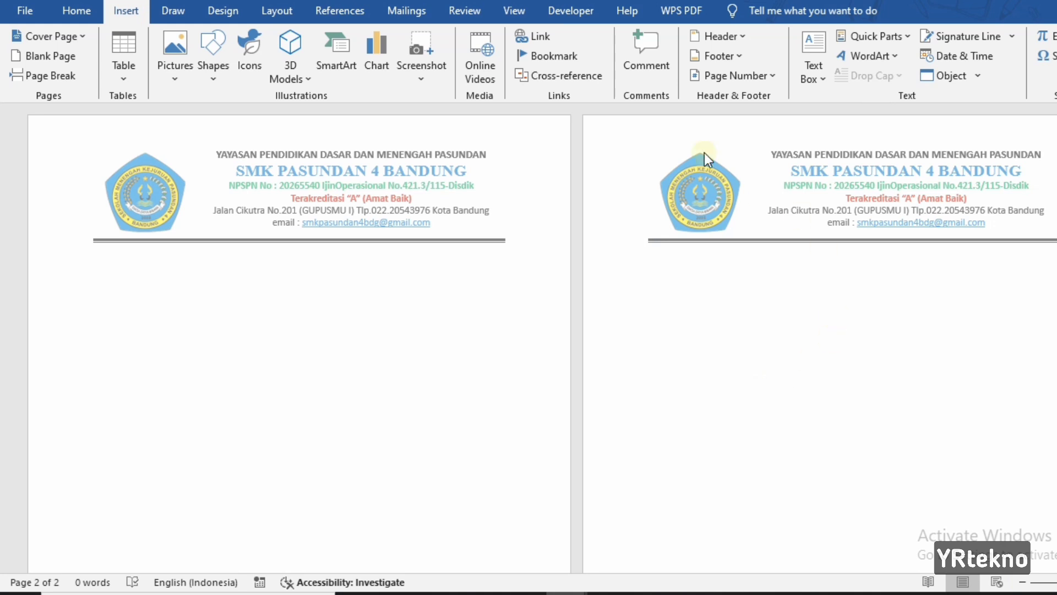
Turn on Different Odd & Even Pages for the header, then reopen it to verify.
double_click(686, 135)
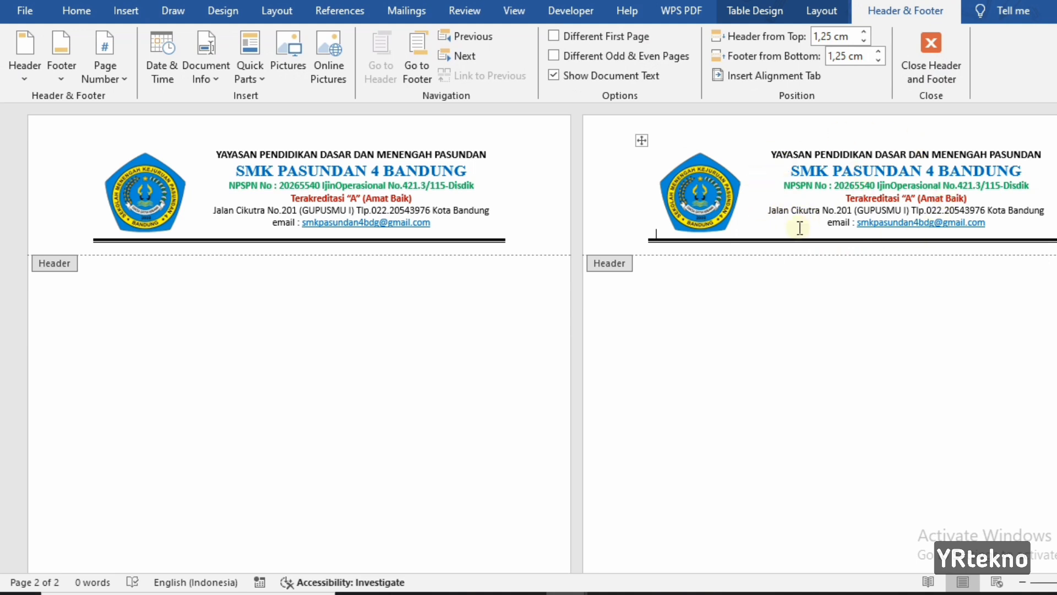
click(552, 56)
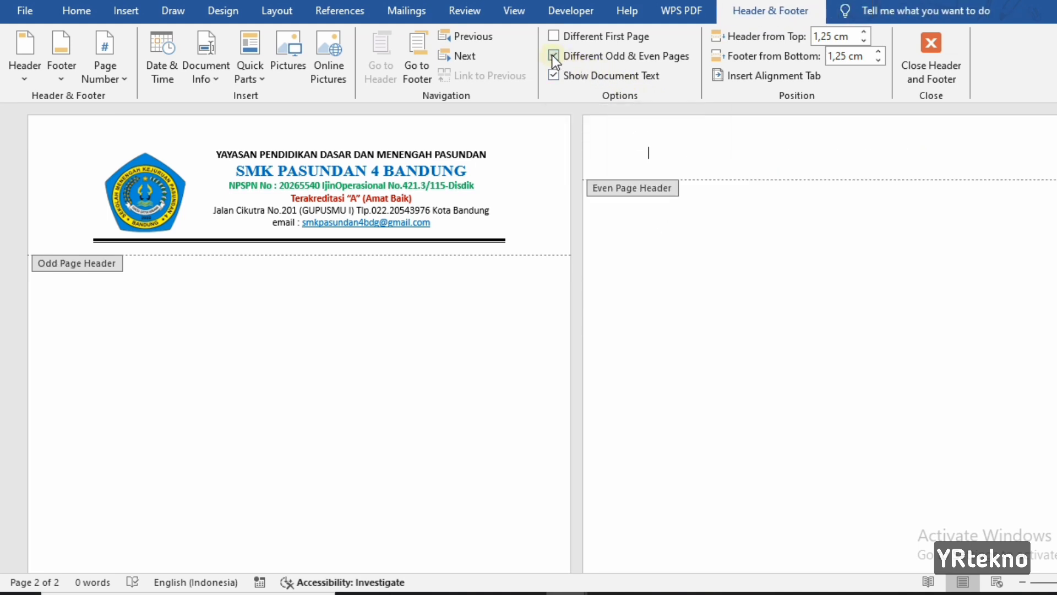
click(929, 54)
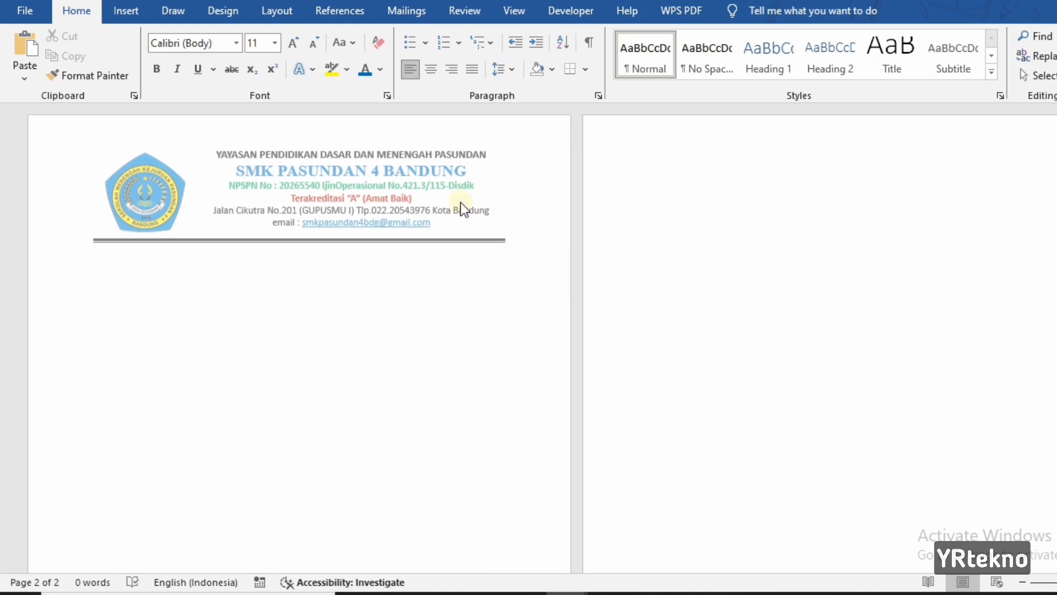
double_click(540, 169)
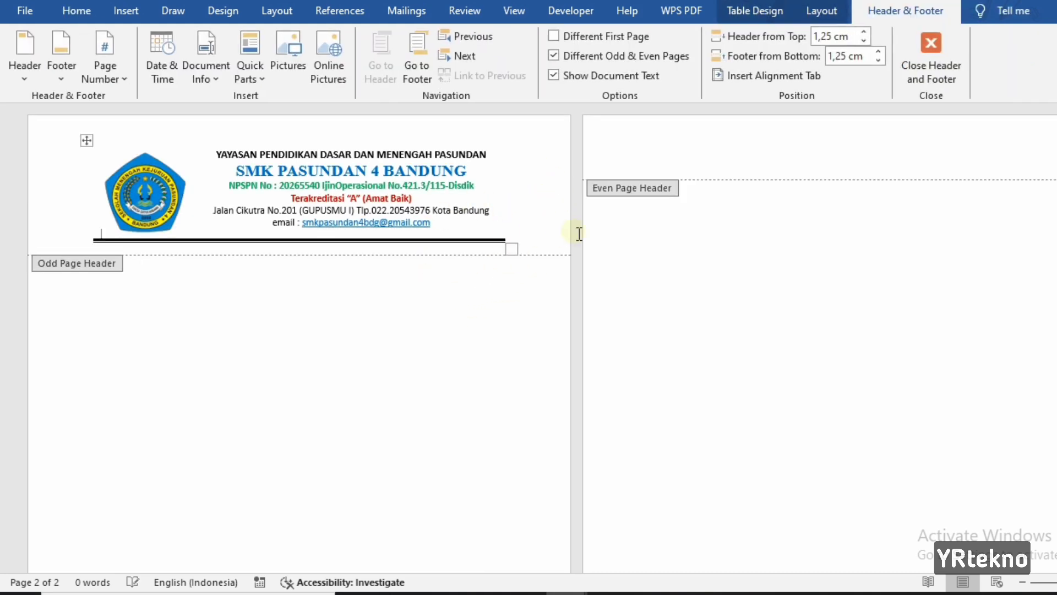